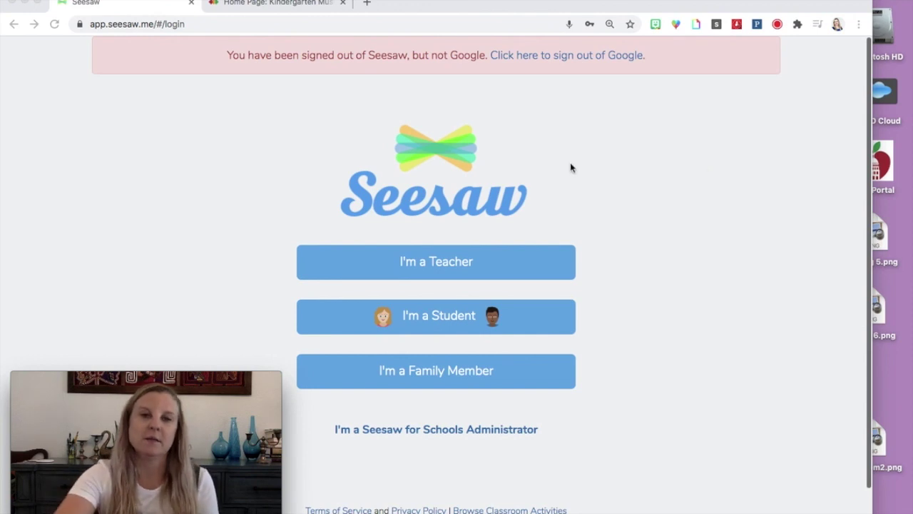
# Step: Sign in to Seesaw as a teacher using the first listed Google account
pyautogui.click(426, 264)
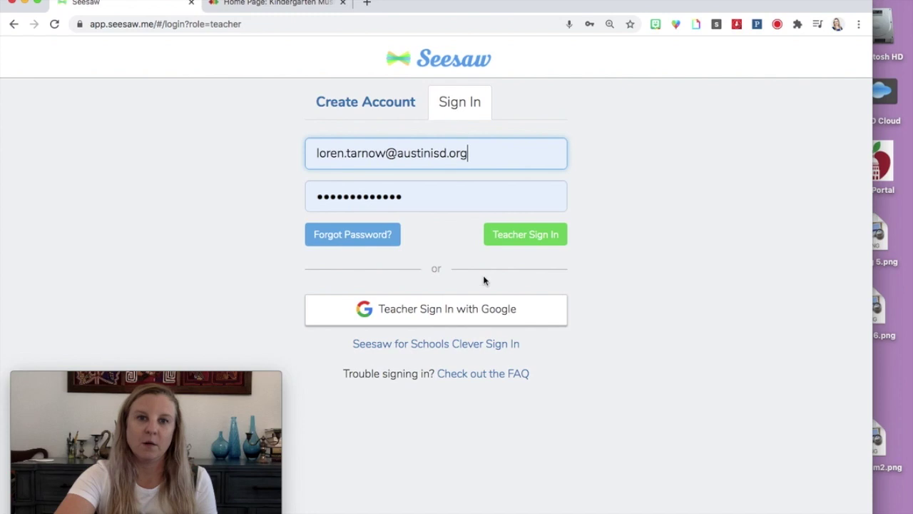
pyautogui.click(438, 320)
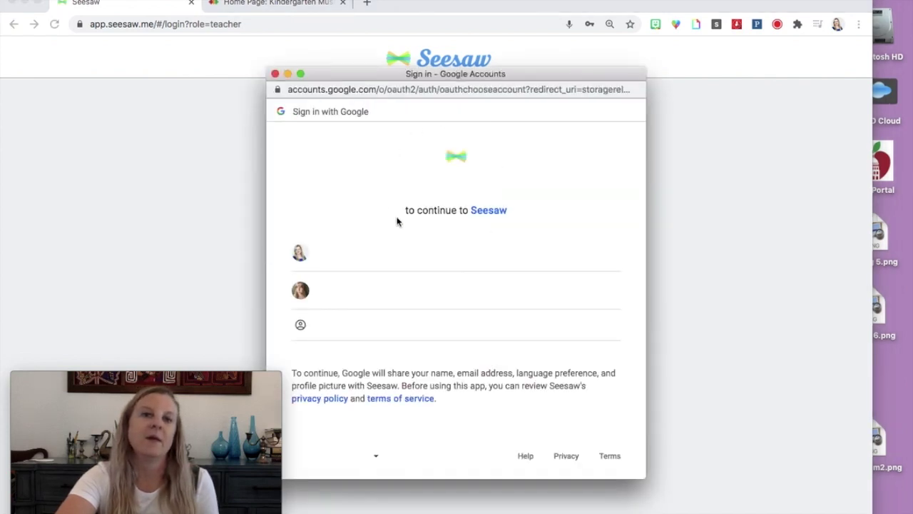
pyautogui.click(351, 253)
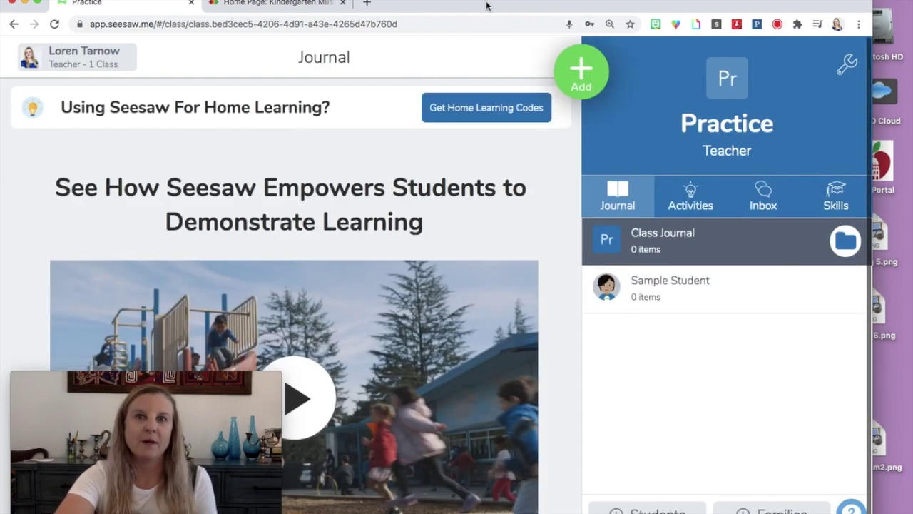
pyautogui.click(89, 61)
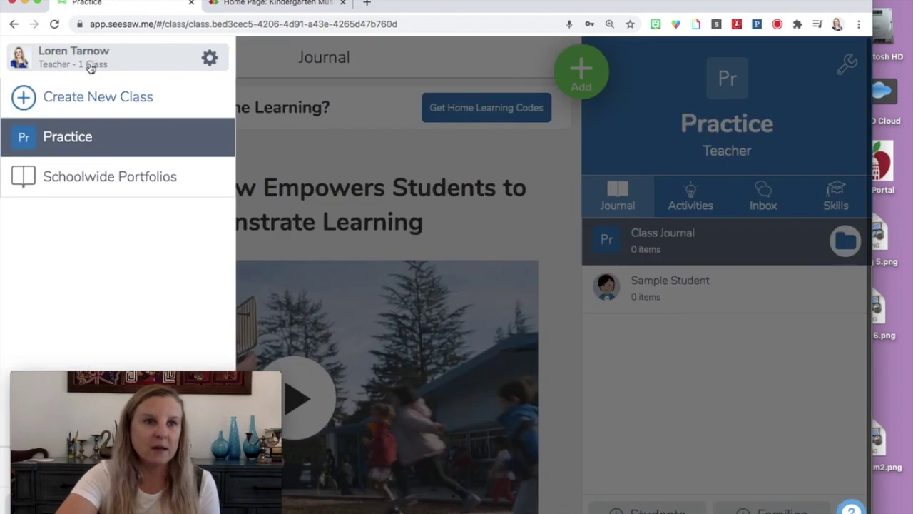
pyautogui.click(77, 98)
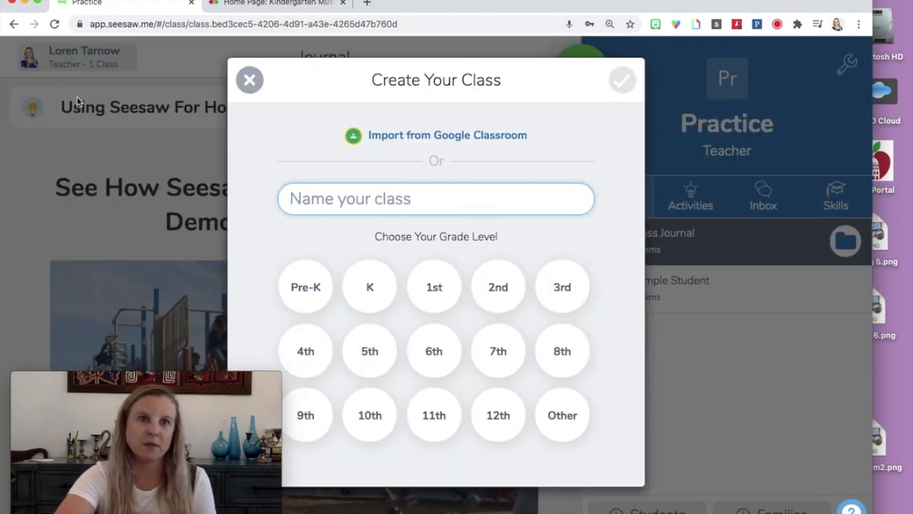
pyautogui.click(246, 80)
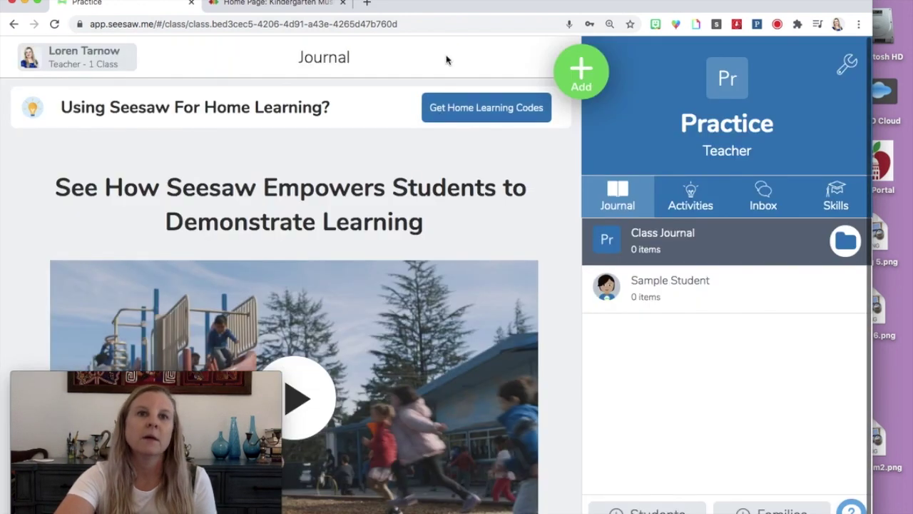
# Step: Create a new class named Practice 2 with grade level K
pyautogui.click(58, 63)
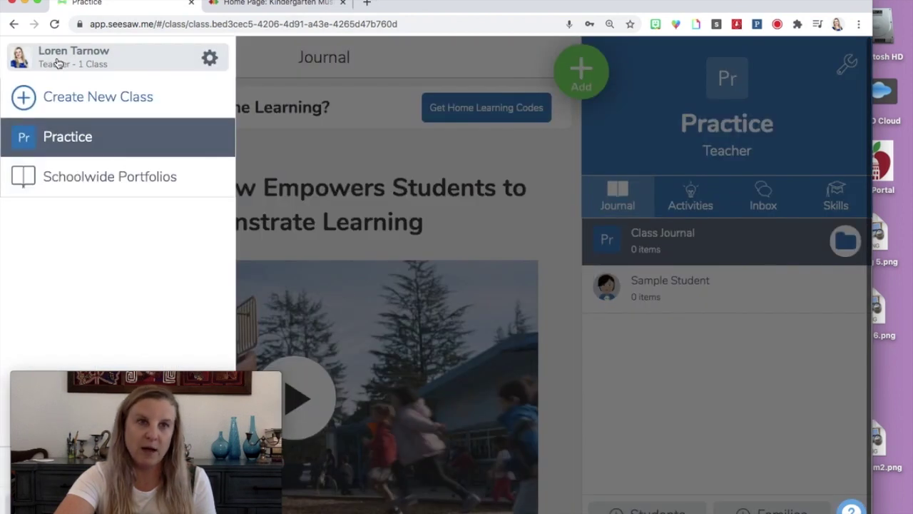
pyautogui.click(74, 96)
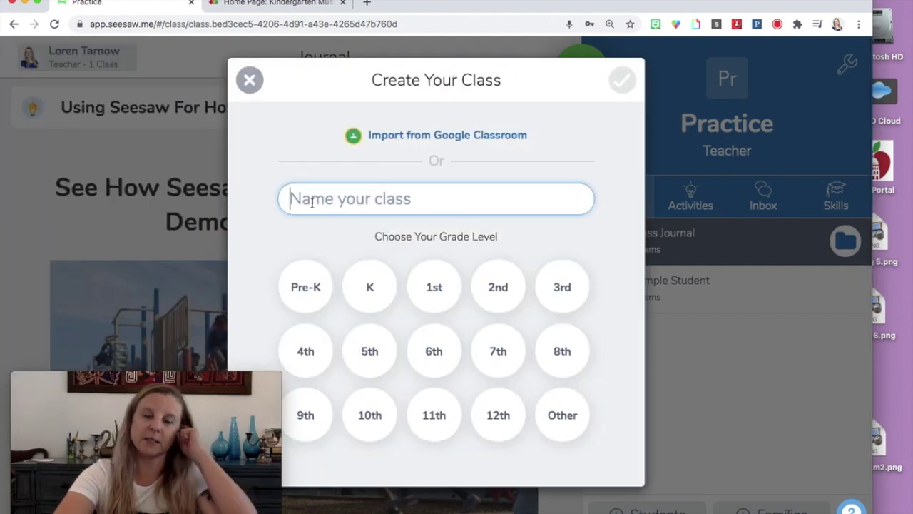
pyautogui.write('Practice 2')
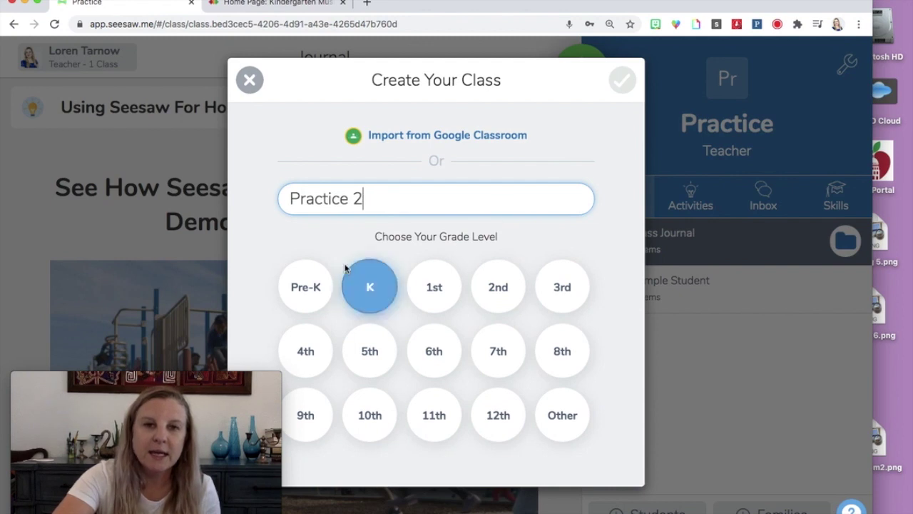
pyautogui.click(382, 297)
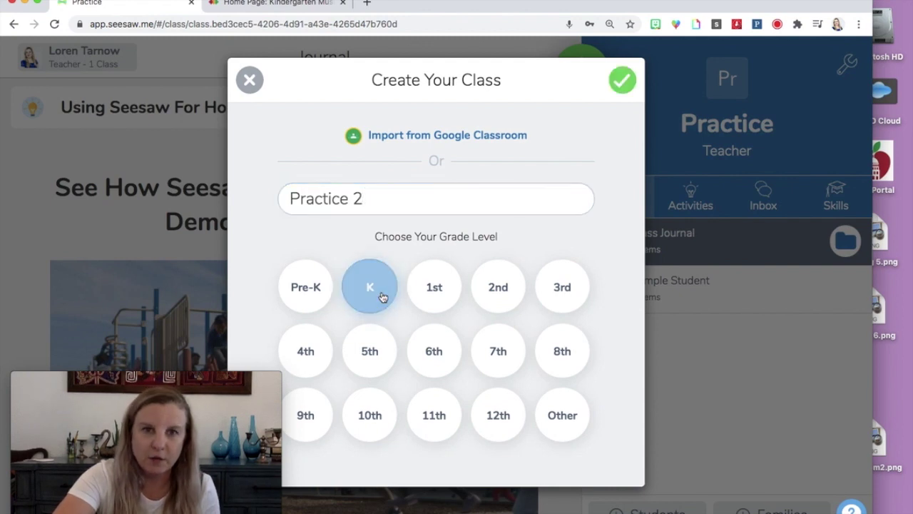
pyautogui.click(622, 82)
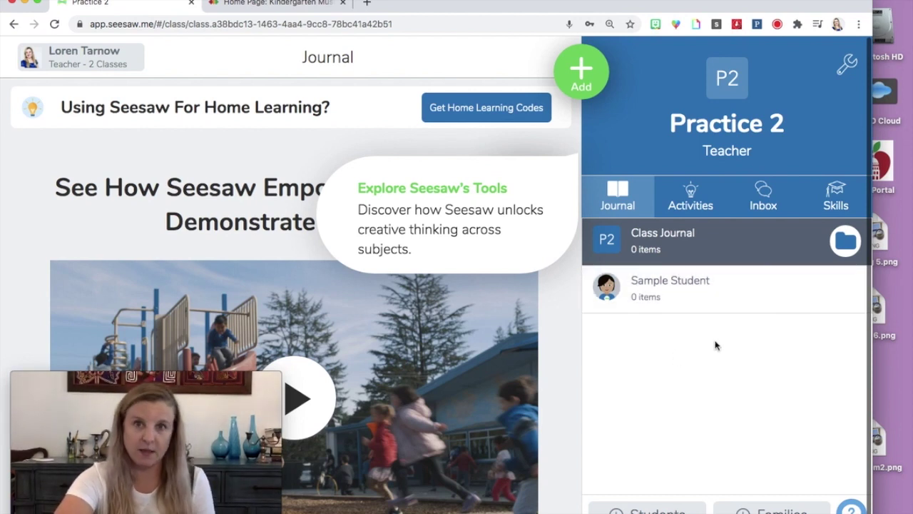
# Step: Browse the School & District library for an activity to assign, filtered to Kindergarten and the subject Music
pyautogui.click(582, 72)
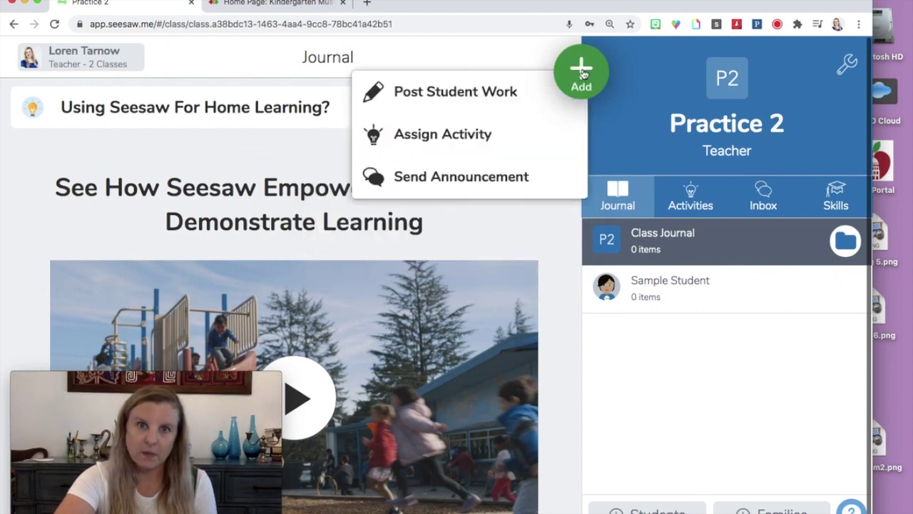
pyautogui.click(418, 148)
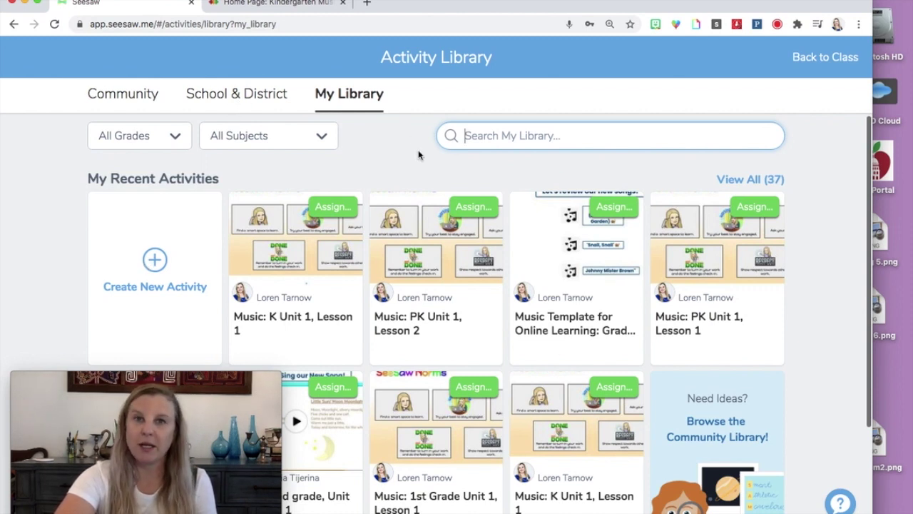
pyautogui.click(237, 99)
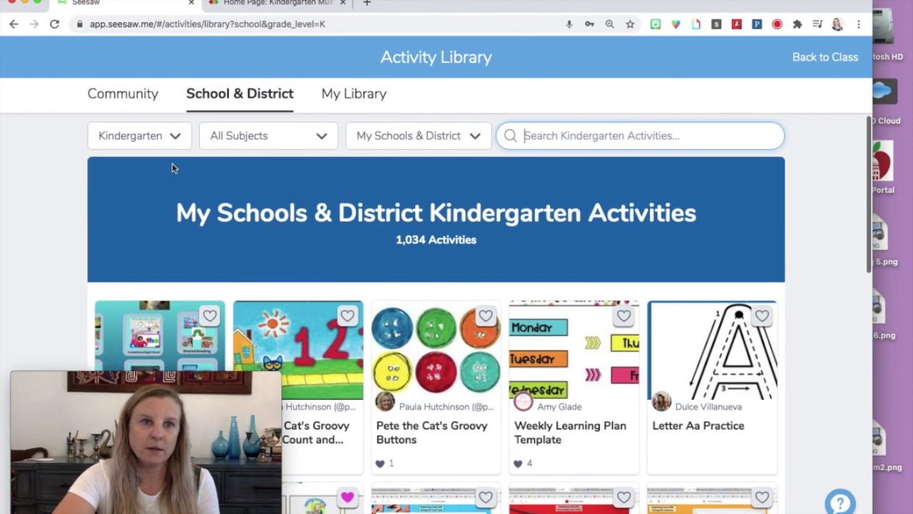
pyautogui.click(258, 140)
pyautogui.scroll(-5, 249, 292)
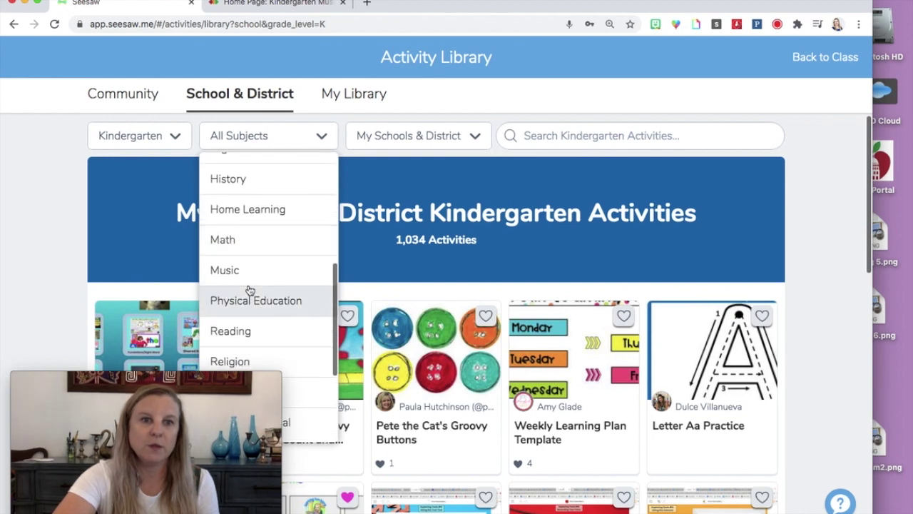
pyautogui.click(230, 272)
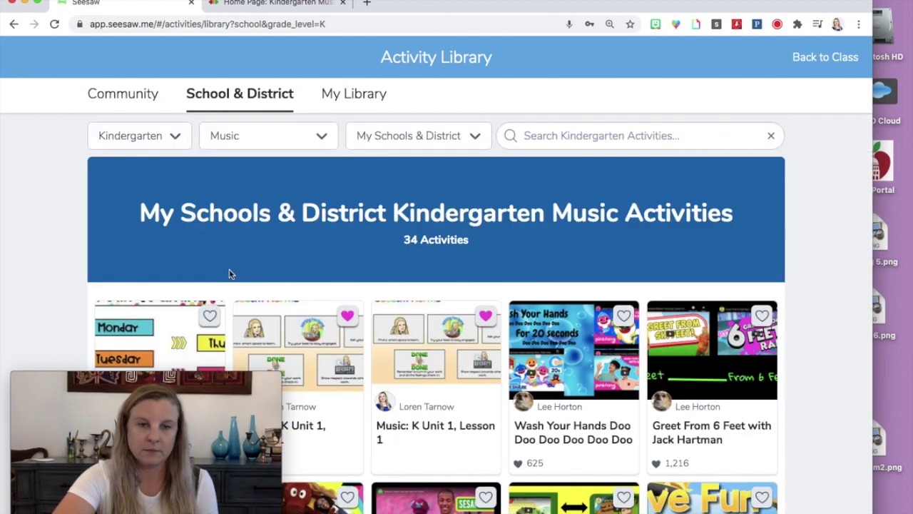
# Step: Open the activity Music: K Unit 1, Lesson 1 and make an editable copy of it
pyautogui.scroll(-3, 431, 300)
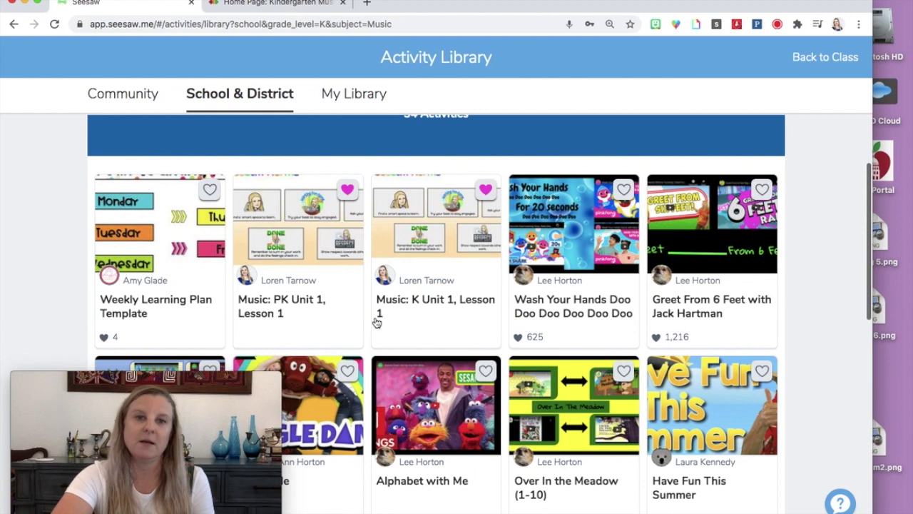
pyautogui.click(448, 251)
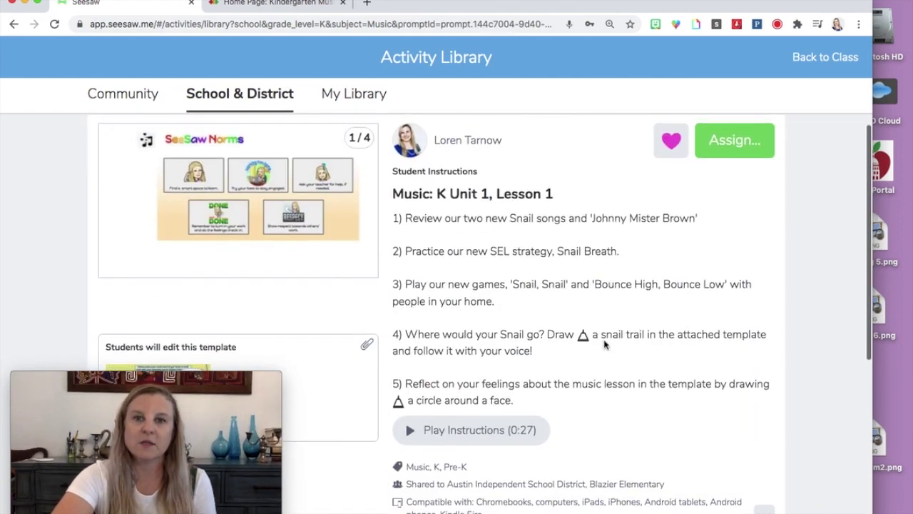
pyautogui.scroll(-2, 603, 344)
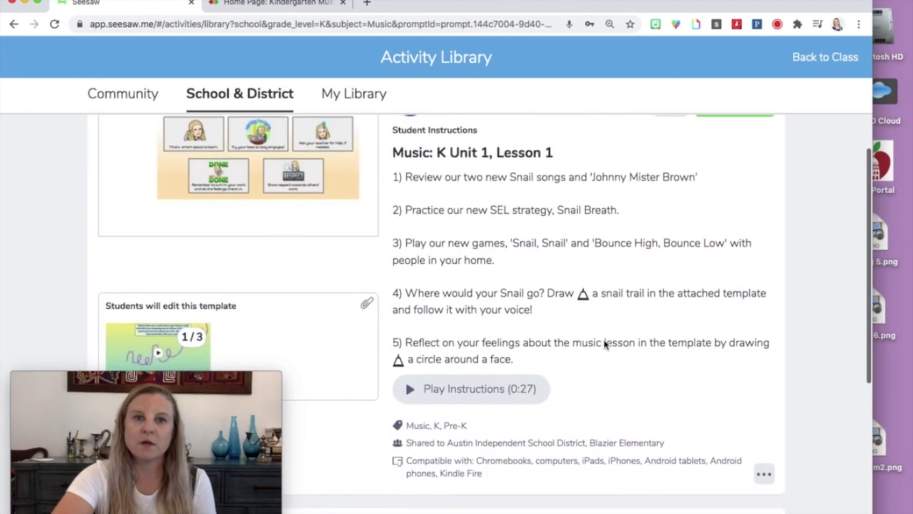
pyautogui.click(764, 476)
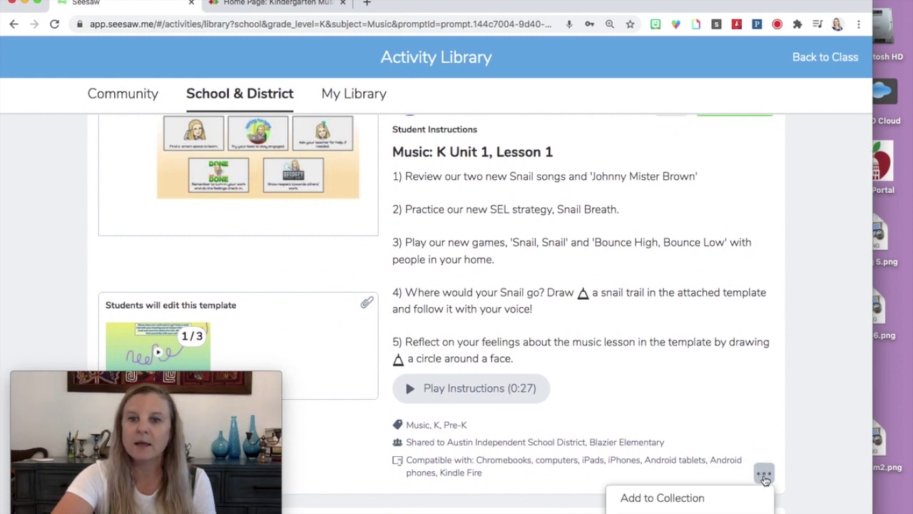
pyautogui.scroll(-3, 756, 464)
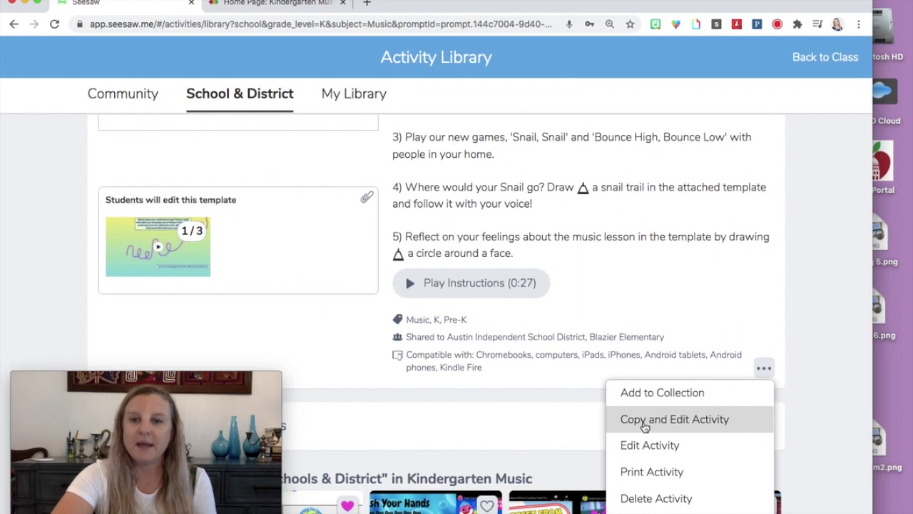
pyautogui.click(644, 421)
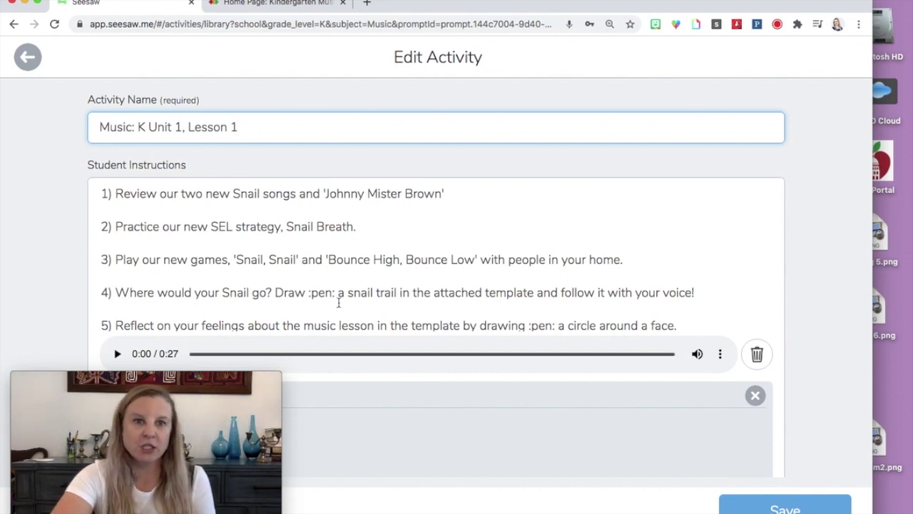
# Step: Open the example attached to the student instructions for editing
pyautogui.scroll(-1, 393, 279)
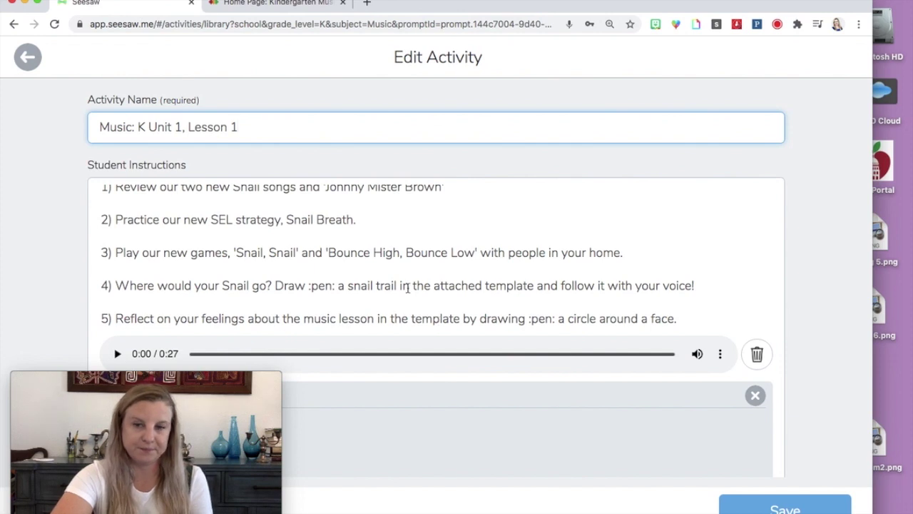
pyautogui.scroll(-5, 407, 288)
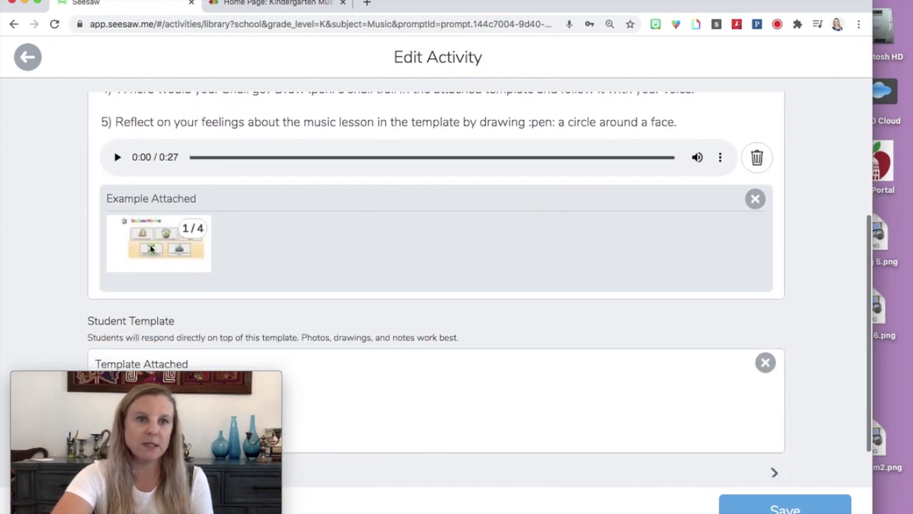
pyautogui.click(151, 248)
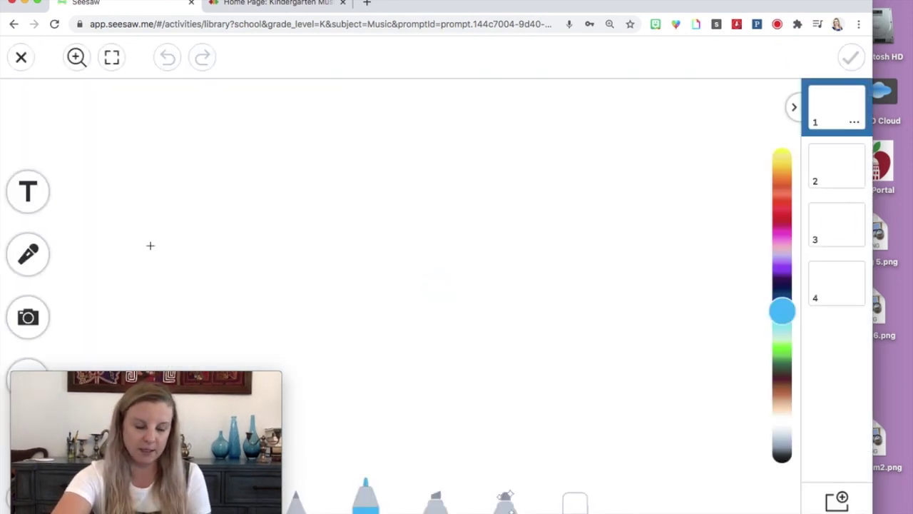
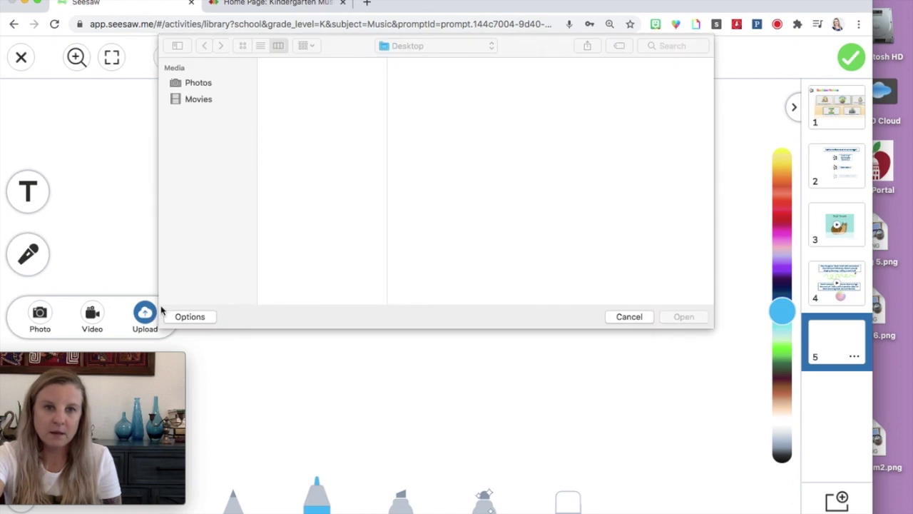
# Step: Upload music icon.png from the Desktop onto the blank page 5
pyautogui.scroll(-3, 305, 257)
pyautogui.scroll(-3, 306, 257)
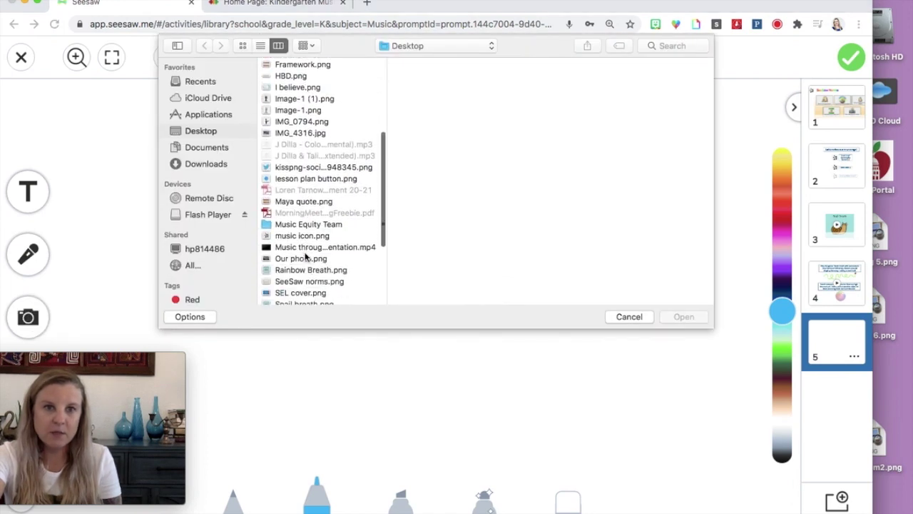
pyautogui.click(299, 228)
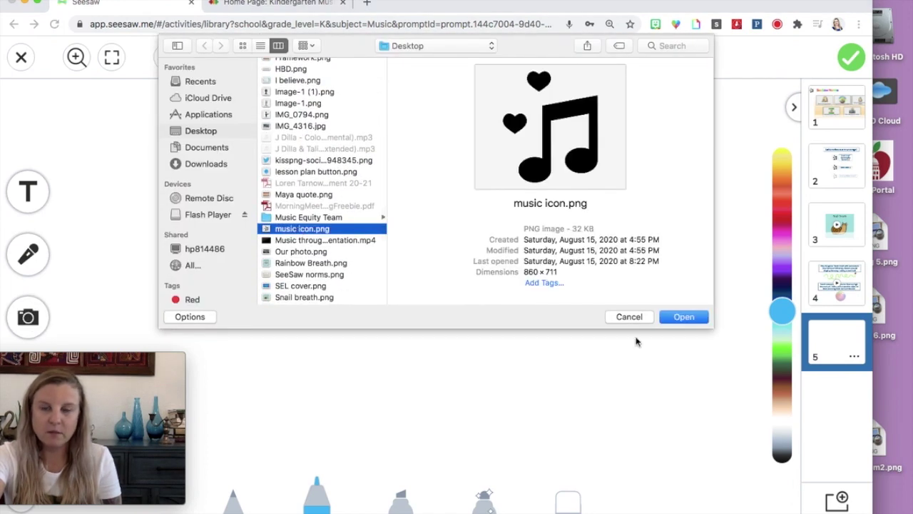
pyautogui.click(684, 318)
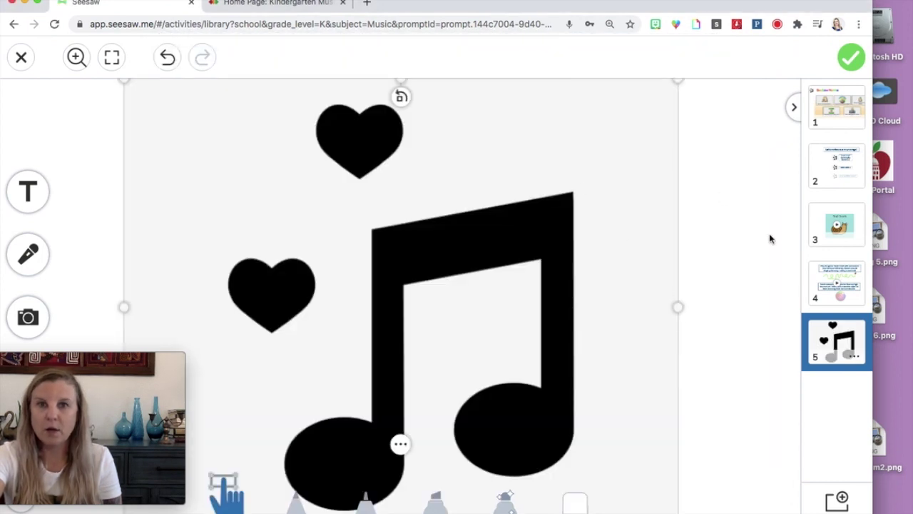
pyautogui.click(27, 319)
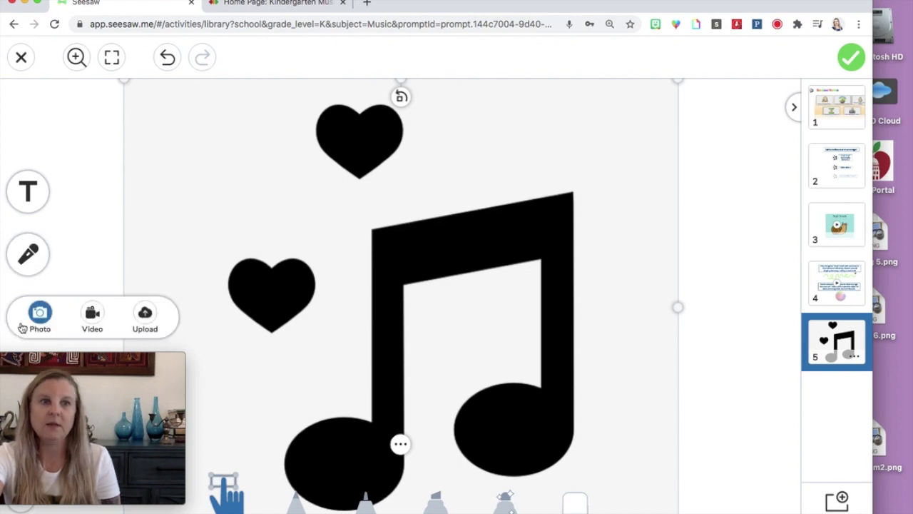
pyautogui.click(143, 319)
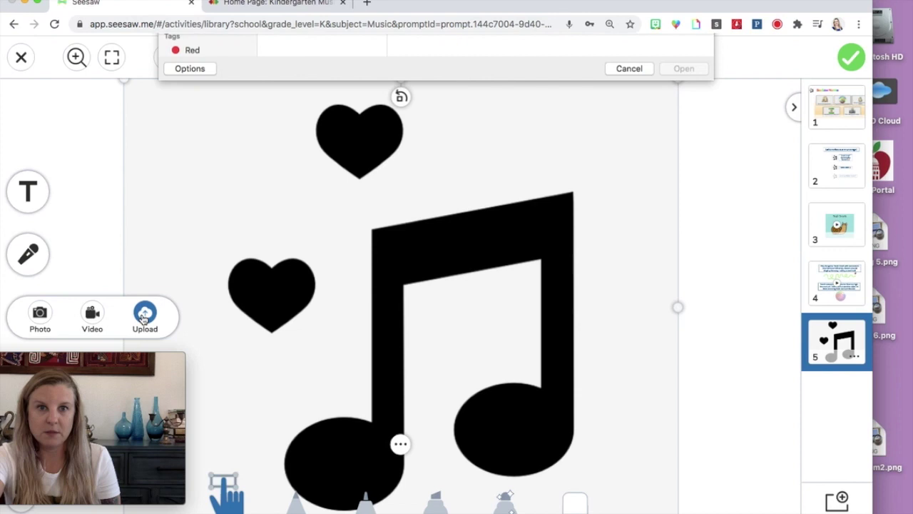
pyautogui.scroll(-3, 328, 271)
pyautogui.scroll(-5, 324, 273)
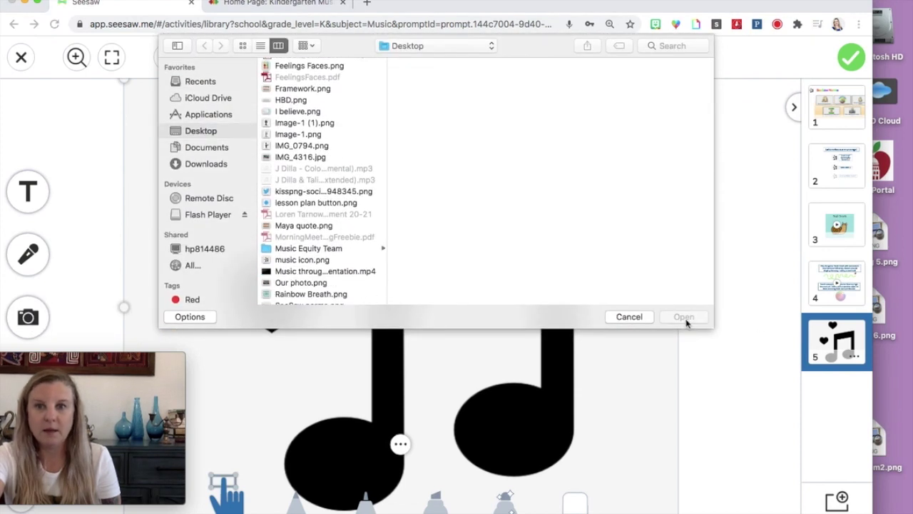
pyautogui.click(630, 318)
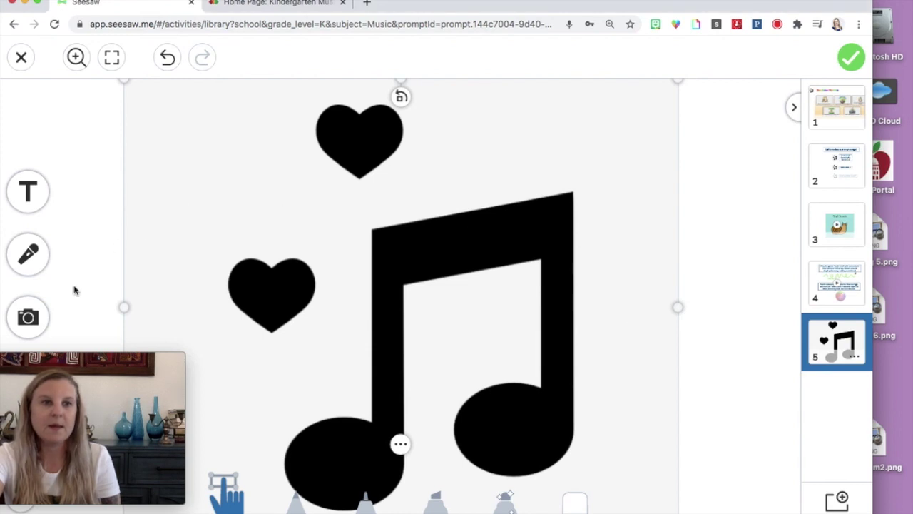
# Step: Make a short voice recording over the music icon on page 5 and play it back
pyautogui.click(30, 261)
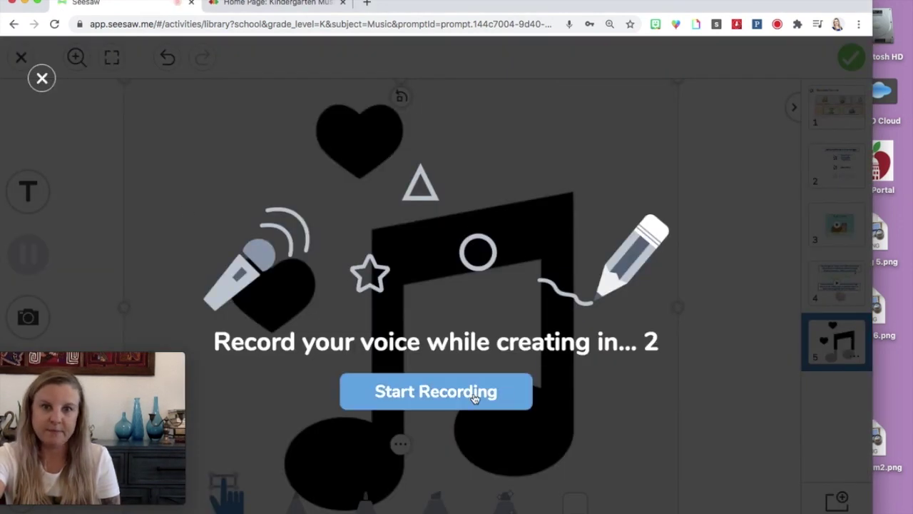
pyautogui.click(475, 397)
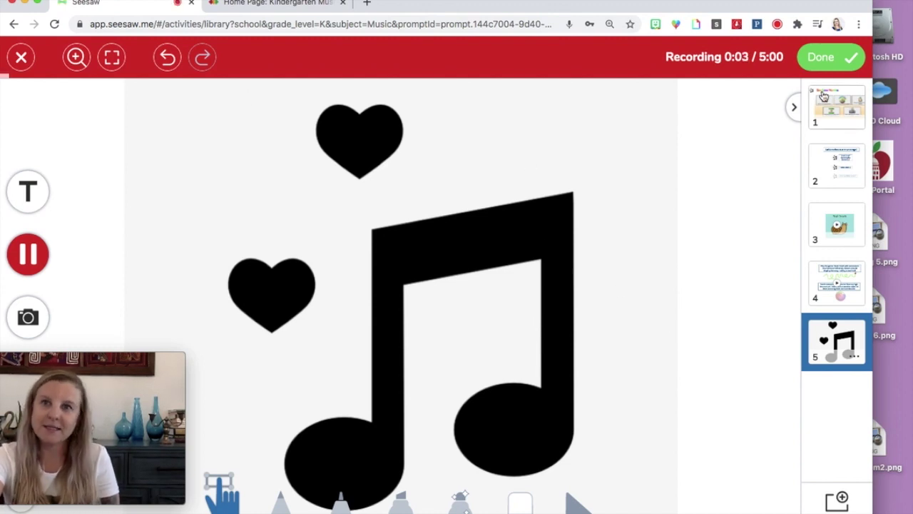
pyautogui.click(837, 57)
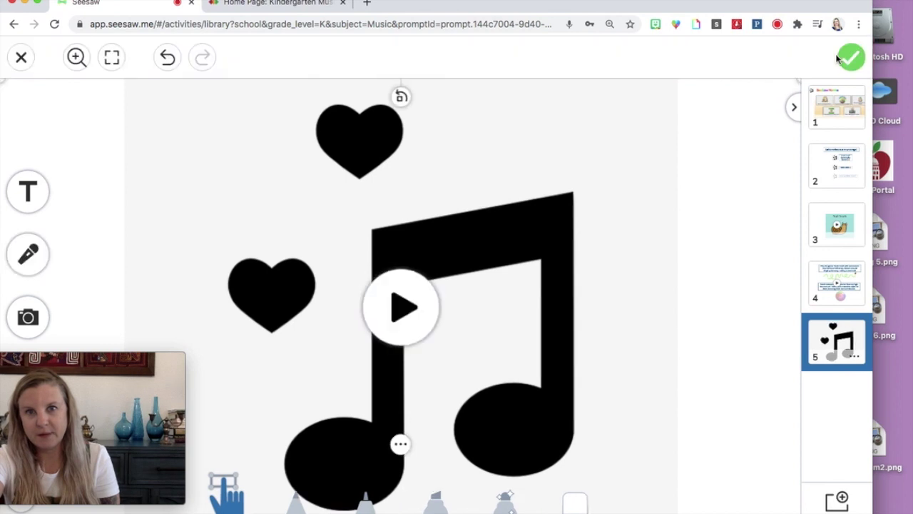
pyautogui.click(404, 307)
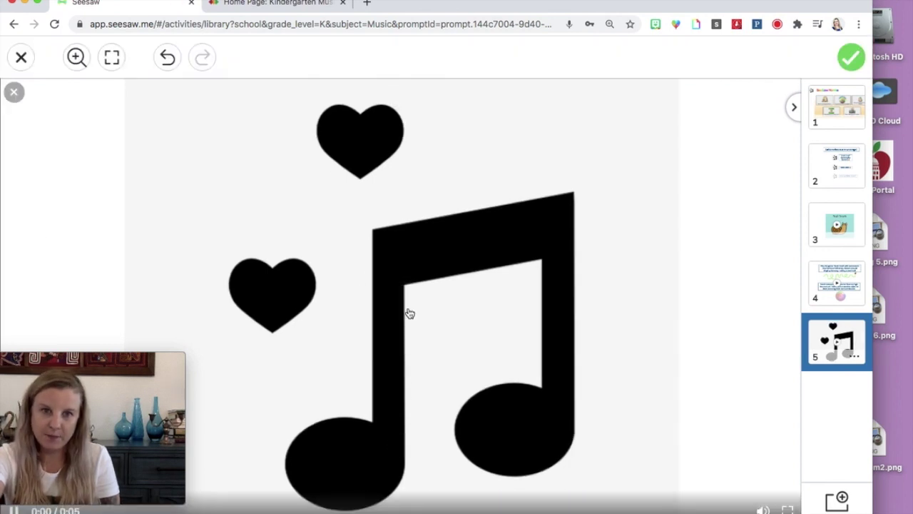
pyautogui.click(15, 94)
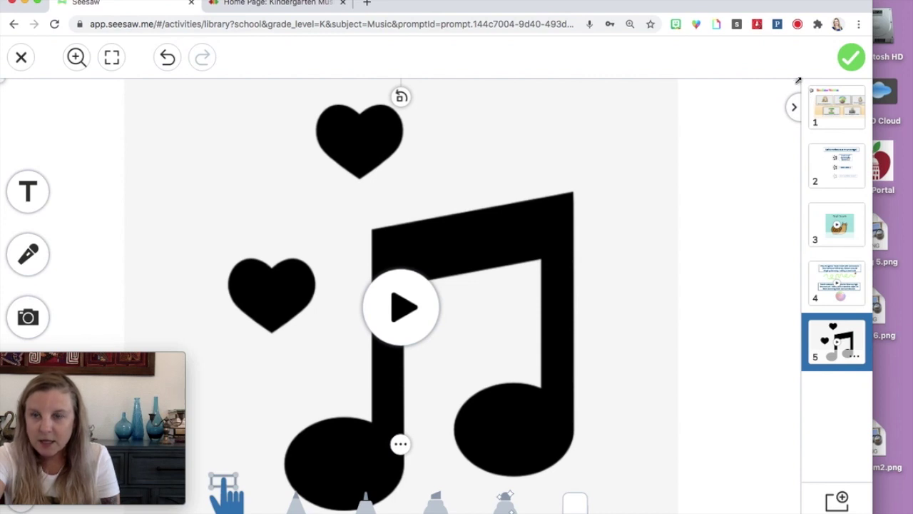
# Step: Shrink the recording on page 5 to a small thumbnail overlapping the music icon's lower heart
pyautogui.moveTo(797, 77)
pyautogui.mouseDown()
pyautogui.moveTo(452, 350)
pyautogui.moveTo(318, 381)
pyautogui.mouseUp()
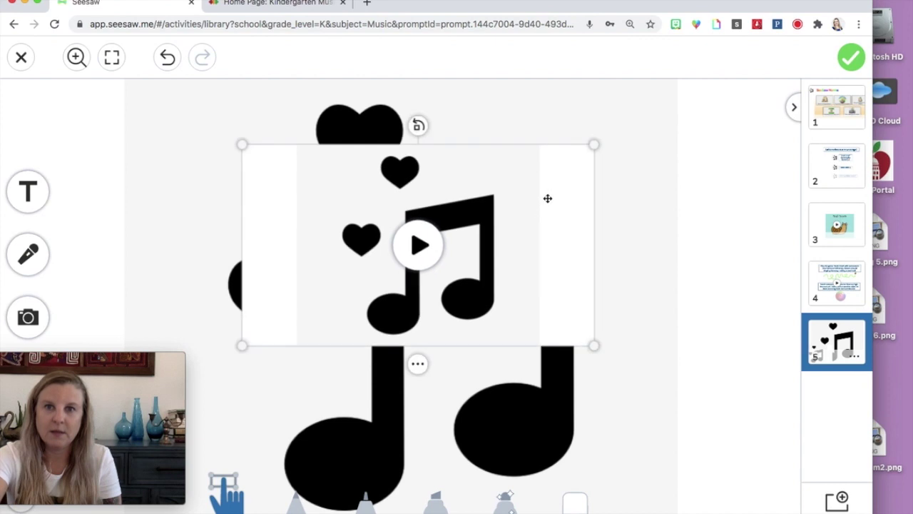
pyautogui.moveTo(595, 146); pyautogui.dragTo(398, 332)
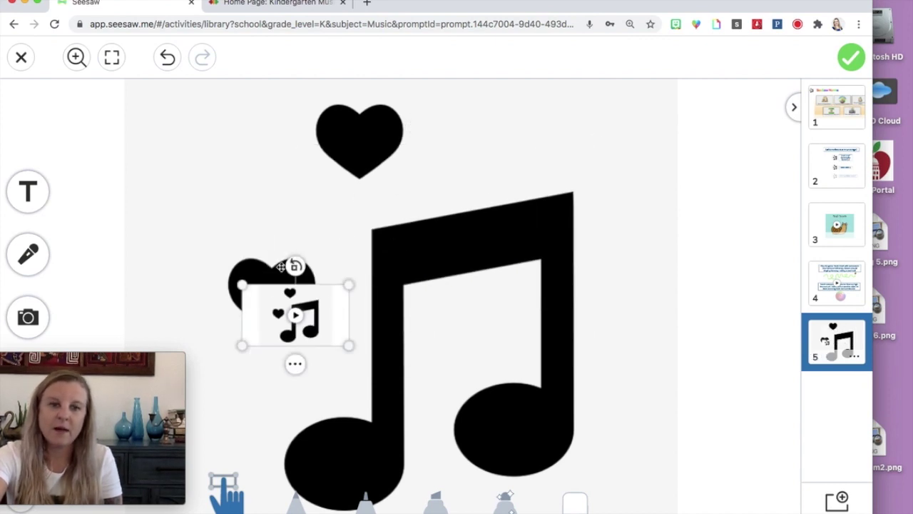
pyautogui.click(293, 364)
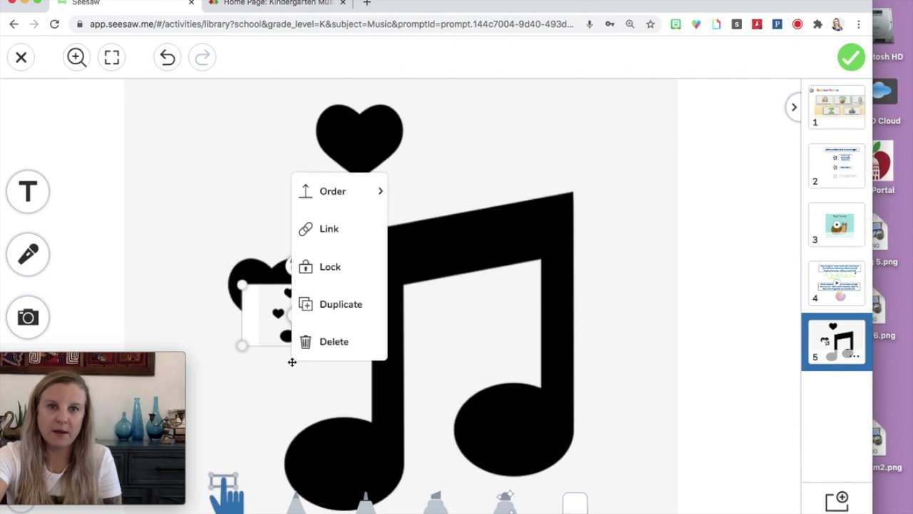
pyautogui.click(446, 326)
# Step: Copy the small recording onto page 2, place it below the heading, left of the first song, and play it
pyautogui.click(292, 343)
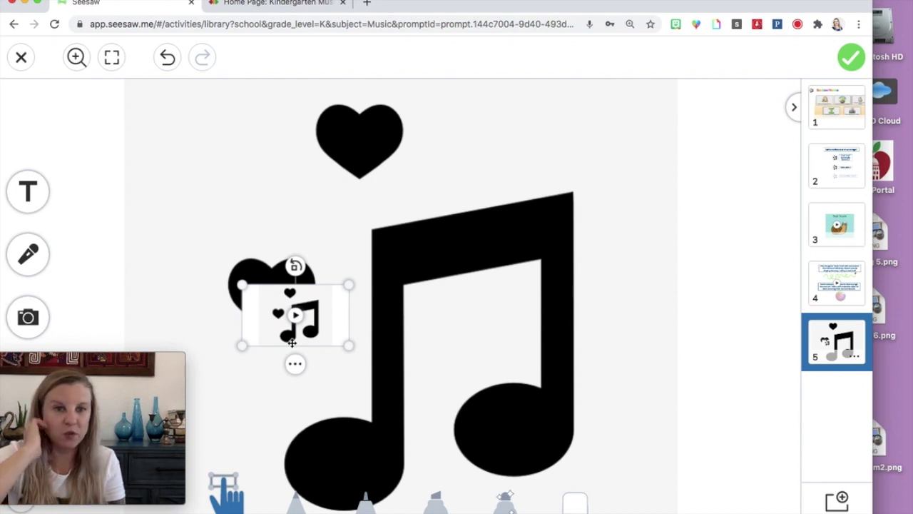
pyautogui.click(824, 166)
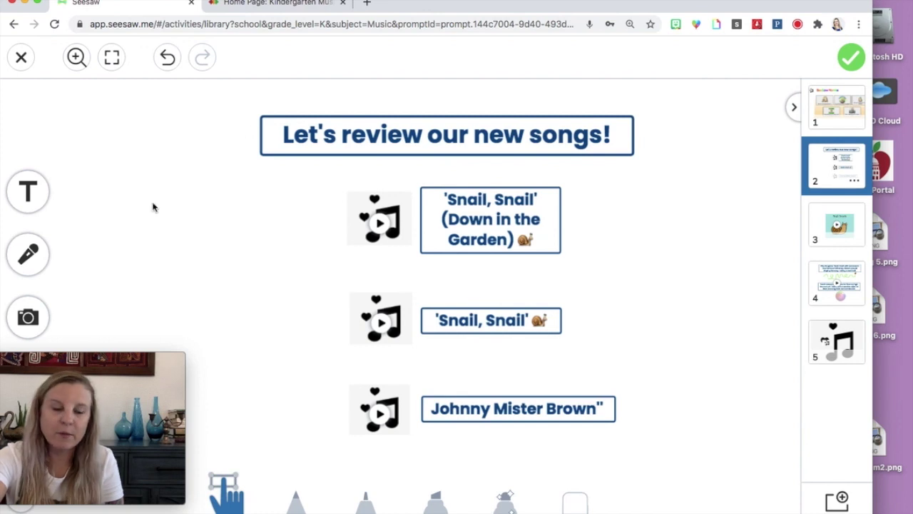
pyautogui.press('super+v')
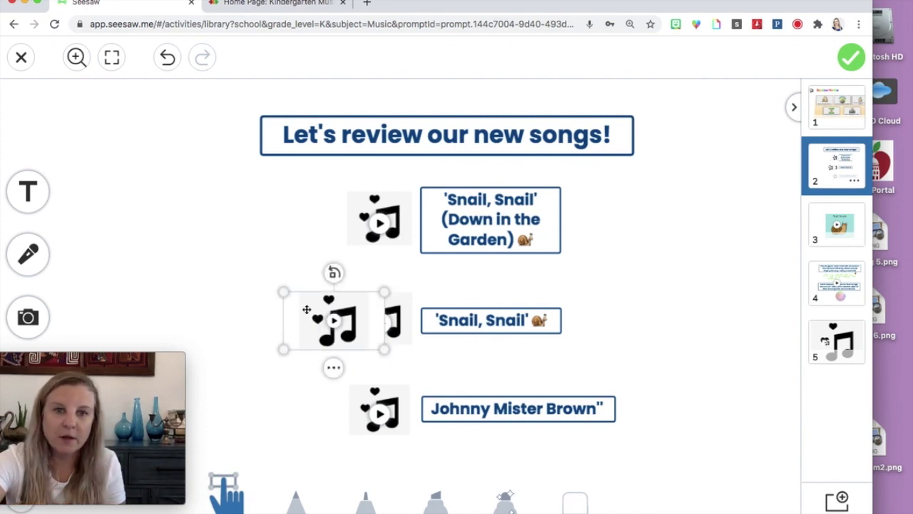
pyautogui.moveTo(309, 308); pyautogui.dragTo(178, 175)
pyautogui.click(169, 194)
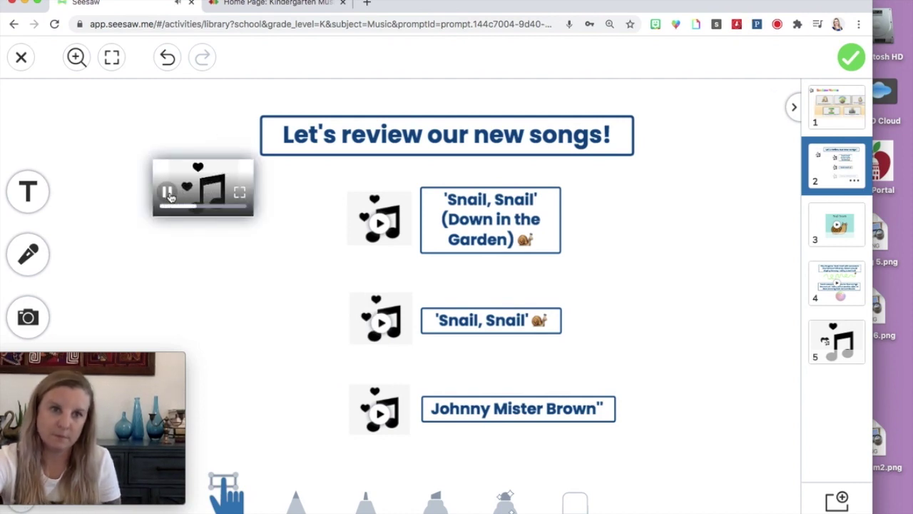
# Step: Delete the pasted recording from page 2 and the original recording from page 5
pyautogui.click(219, 190)
pyautogui.press('BackSpace')
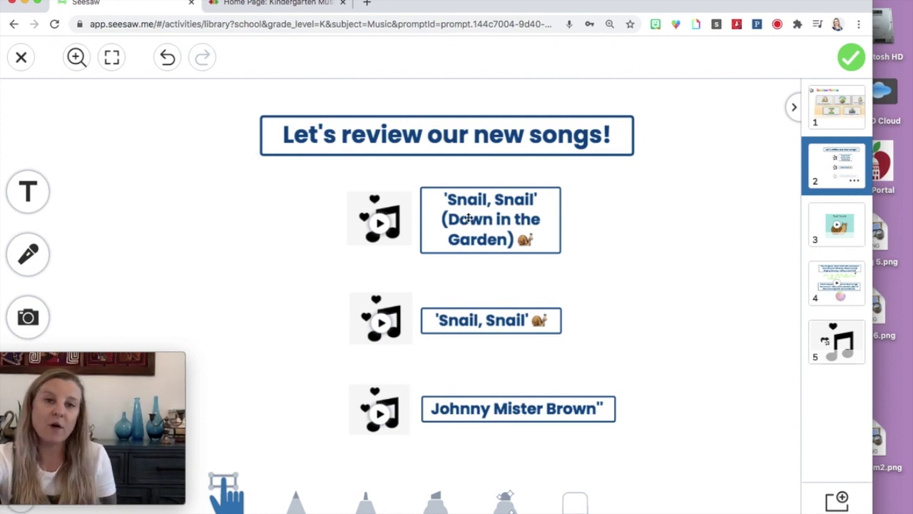
pyautogui.click(853, 346)
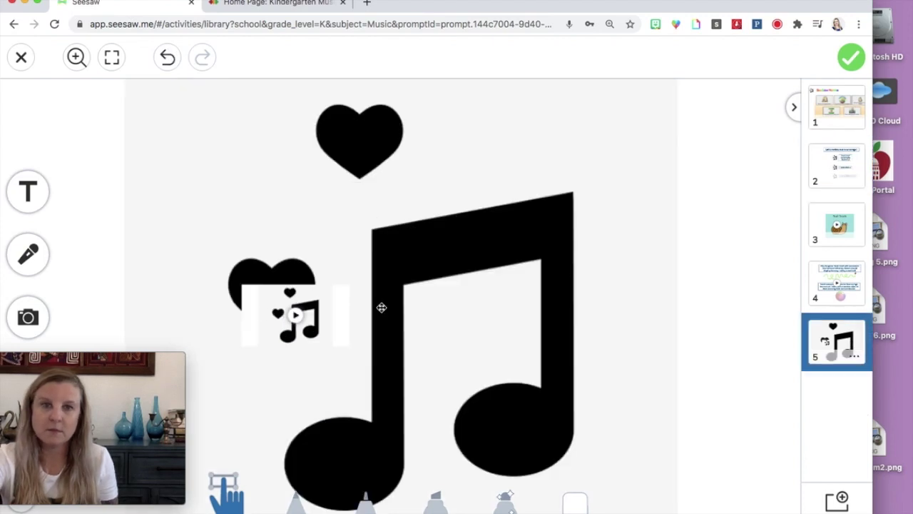
pyautogui.click(264, 291)
pyautogui.press('BackSpace')
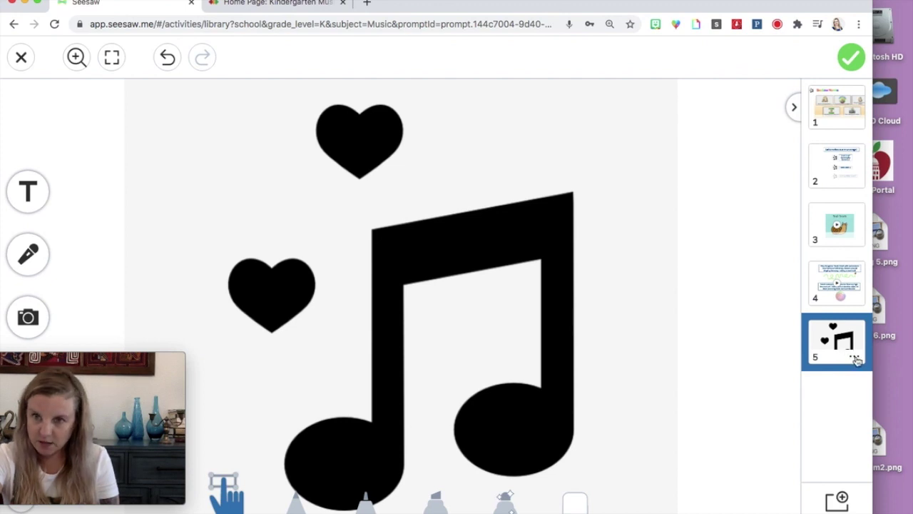
# Step: Delete page 5 from the example and save the example back to the activity
pyautogui.click(855, 362)
pyautogui.click(797, 425)
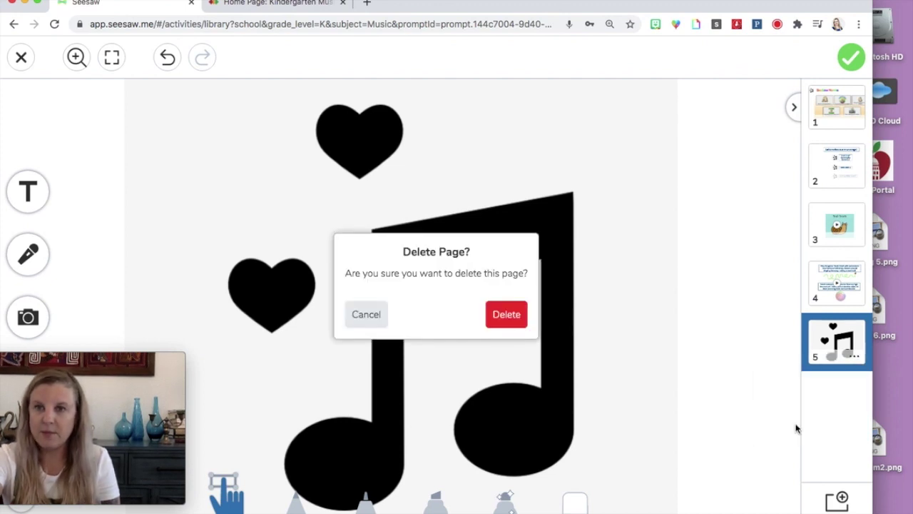
pyautogui.click(506, 315)
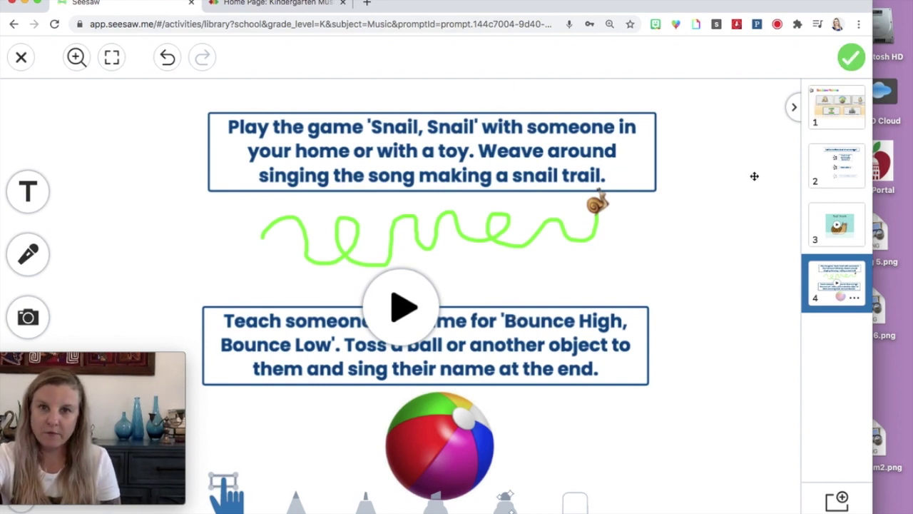
pyautogui.click(852, 57)
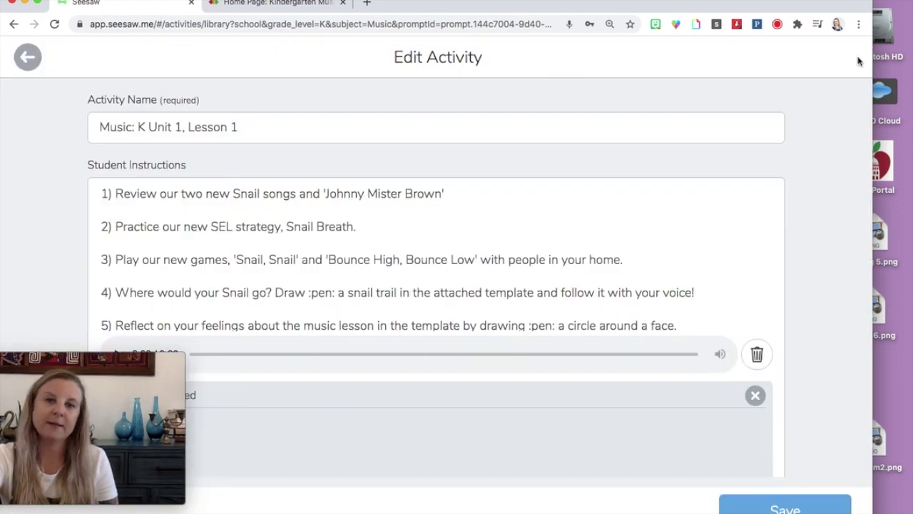
# Step: Open the template attached under Student Template for editing
pyautogui.scroll(-1, 595, 253)
pyautogui.moveTo(93, 360)
pyautogui.moveTo(92, 360); pyautogui.dragTo(802, 43)
pyautogui.scroll(1, 407, 438)
pyautogui.scroll(-5, 428, 316)
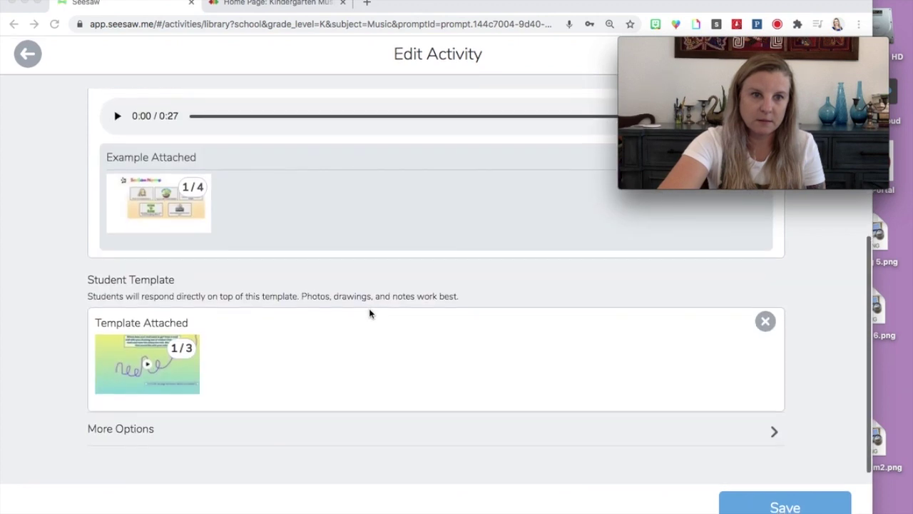
pyautogui.click(119, 367)
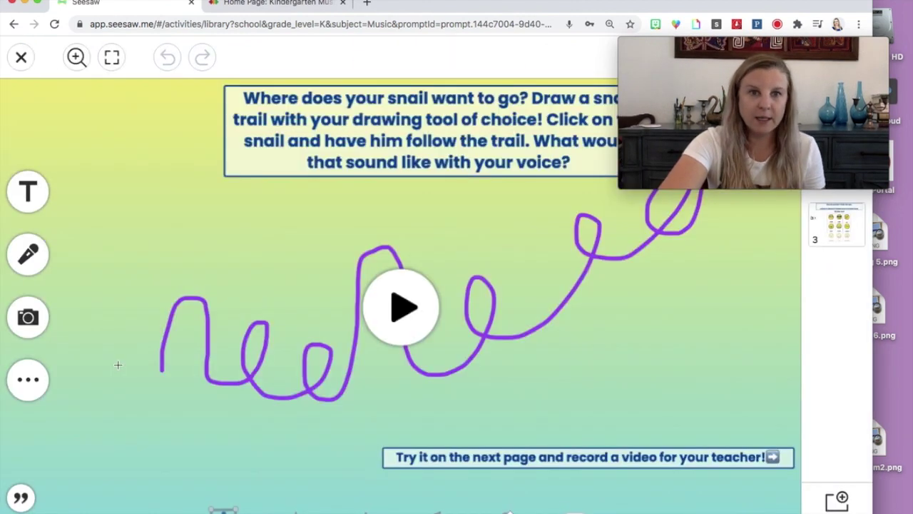
# Step: Play the snail trail demonstration recording on page 1 of the student template and pause it
pyautogui.moveTo(706, 41); pyautogui.dragTo(94, 1)
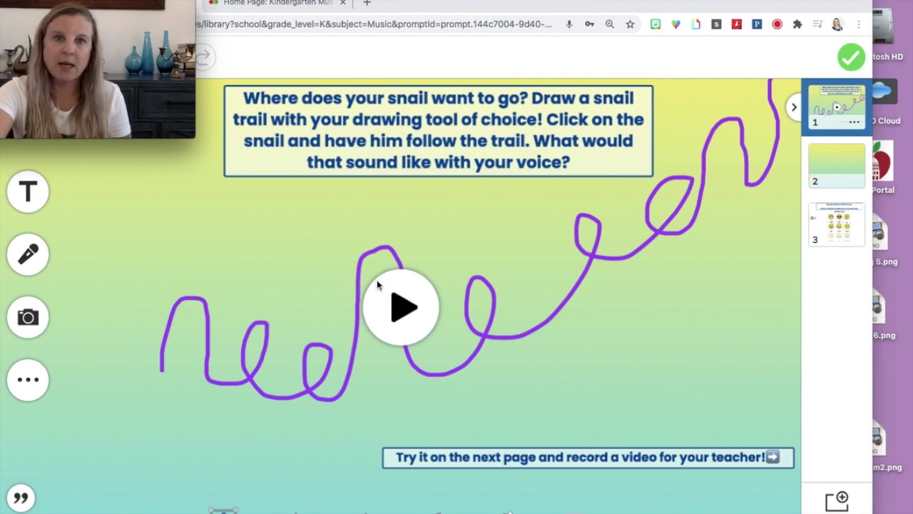
pyautogui.moveTo(90, 2); pyautogui.dragTo(130, 2)
pyautogui.moveTo(207, 2); pyautogui.dragTo(196, 2)
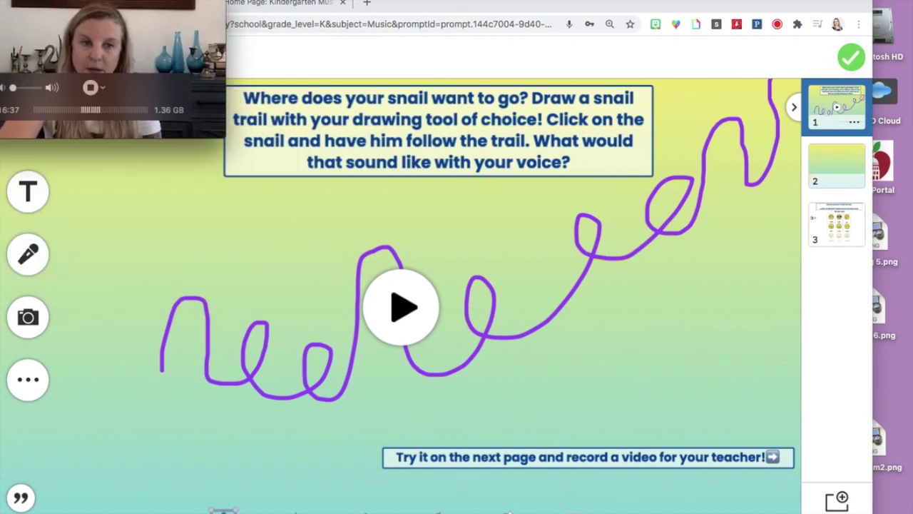
pyautogui.click(406, 325)
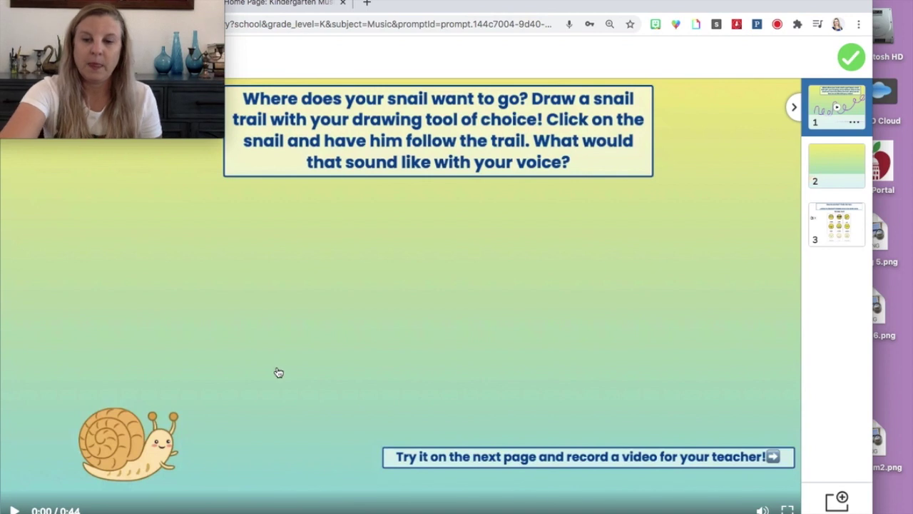
pyautogui.press('Down')
pyautogui.press('Down')
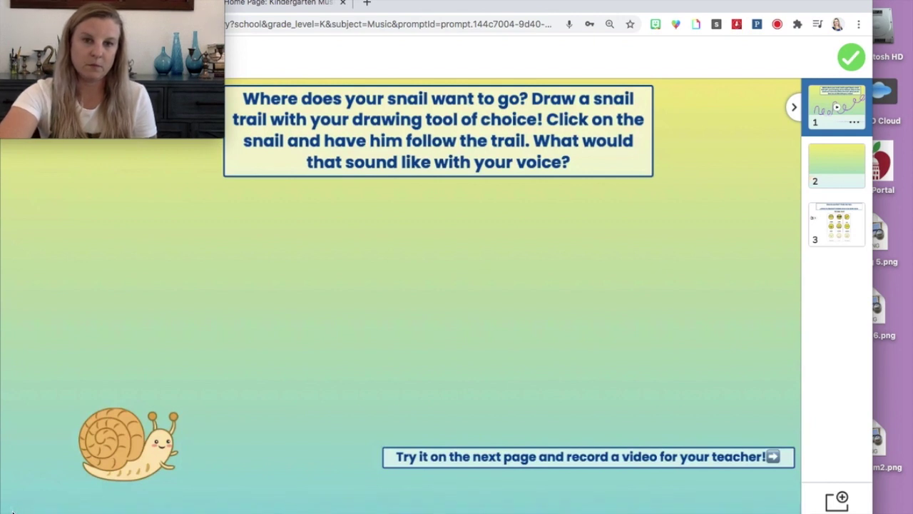
pyautogui.press('space')
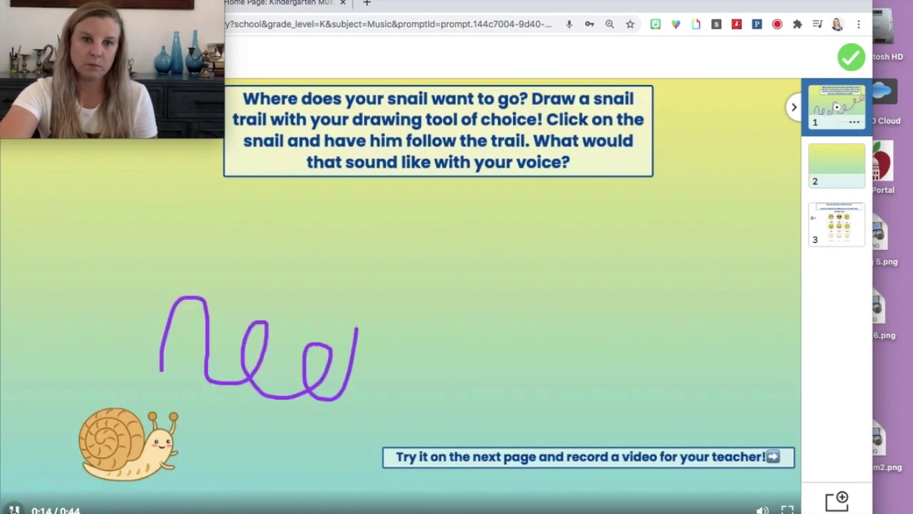
pyautogui.press('space')
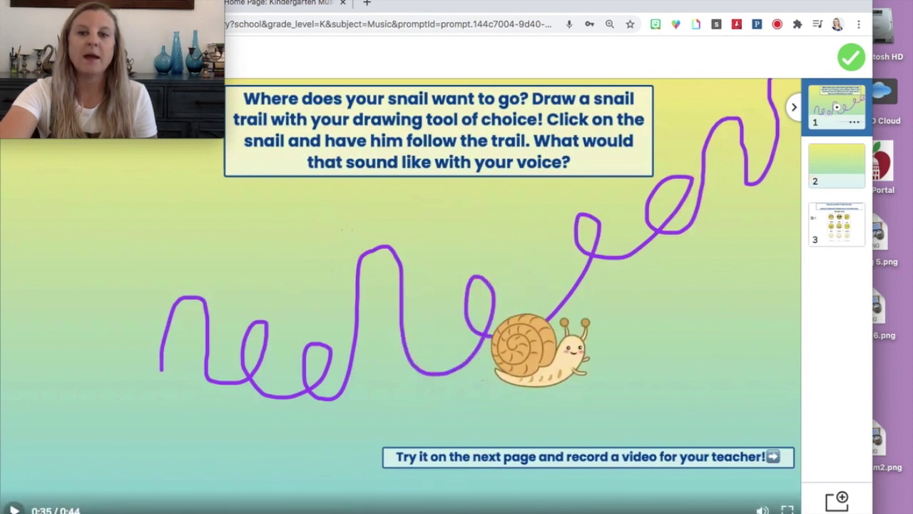
# Step: On page 2 of the student template, draw a jagged snail trail with the glow pen in magenta
pyautogui.click(227, 121)
pyautogui.moveTo(171, 64)
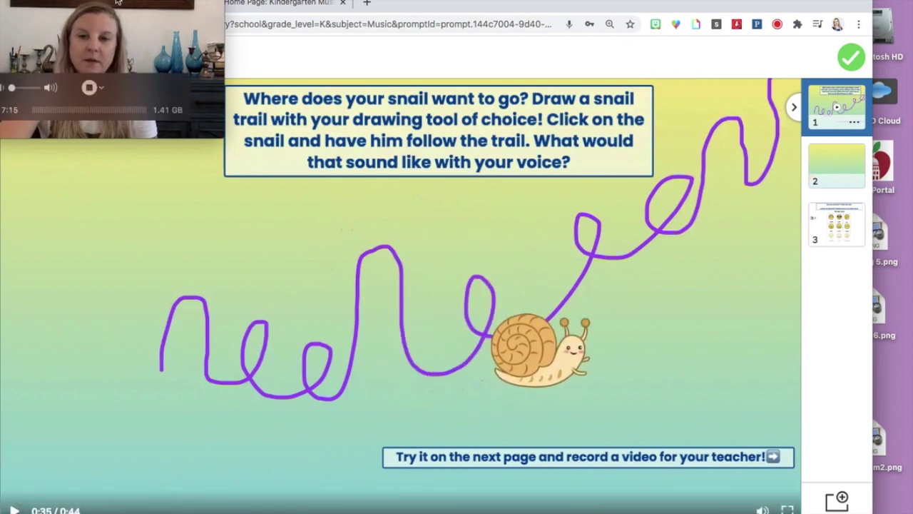
pyautogui.moveTo(118, 3); pyautogui.dragTo(351, 187)
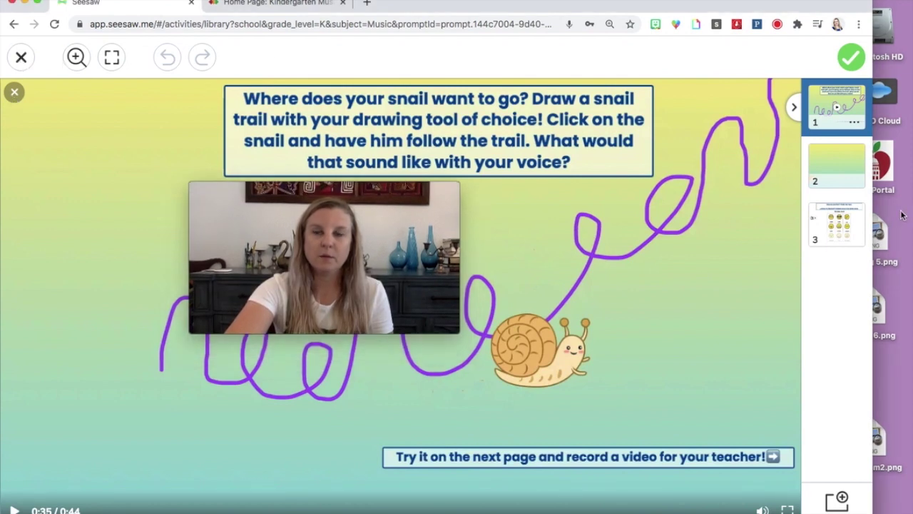
pyautogui.click(828, 158)
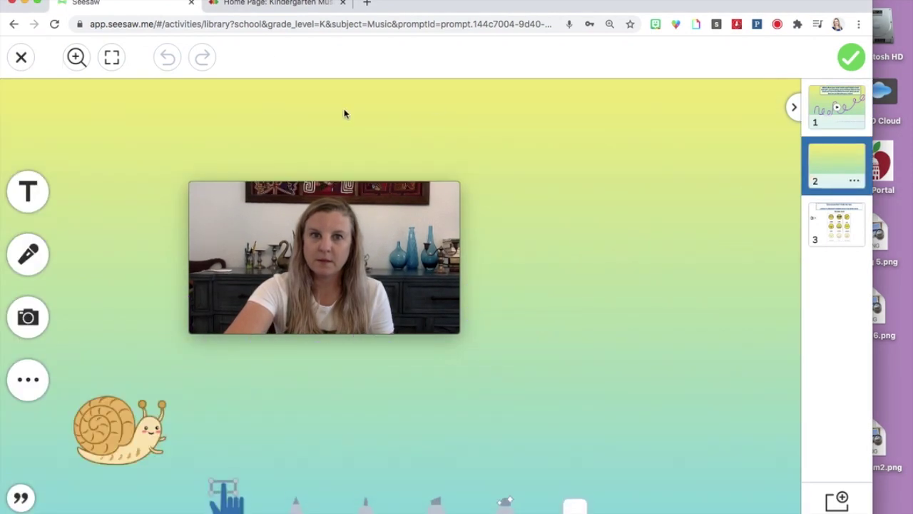
pyautogui.doubleClick(348, 188)
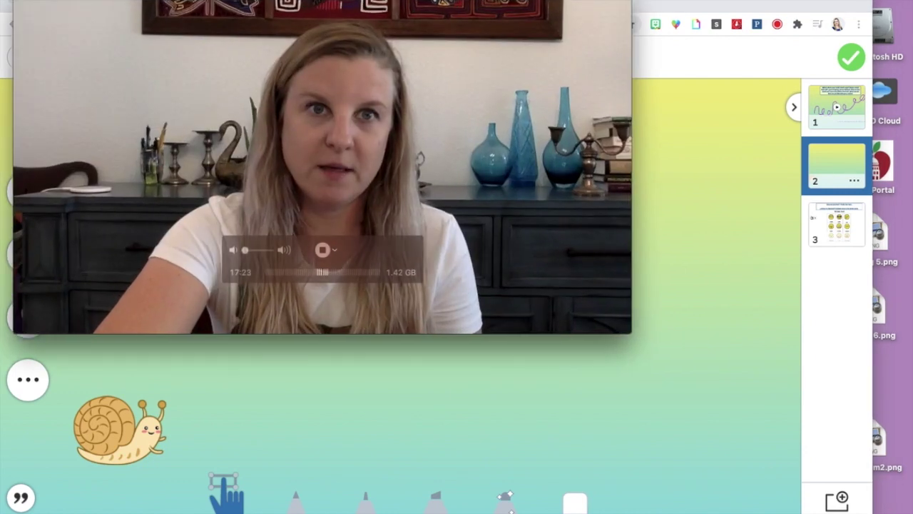
pyautogui.moveTo(628, 328); pyautogui.dragTo(247, 126)
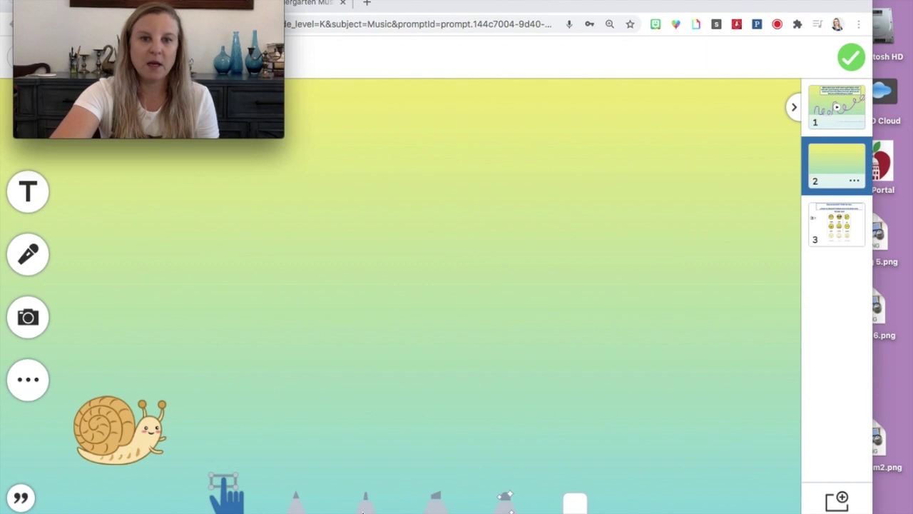
pyautogui.click(365, 503)
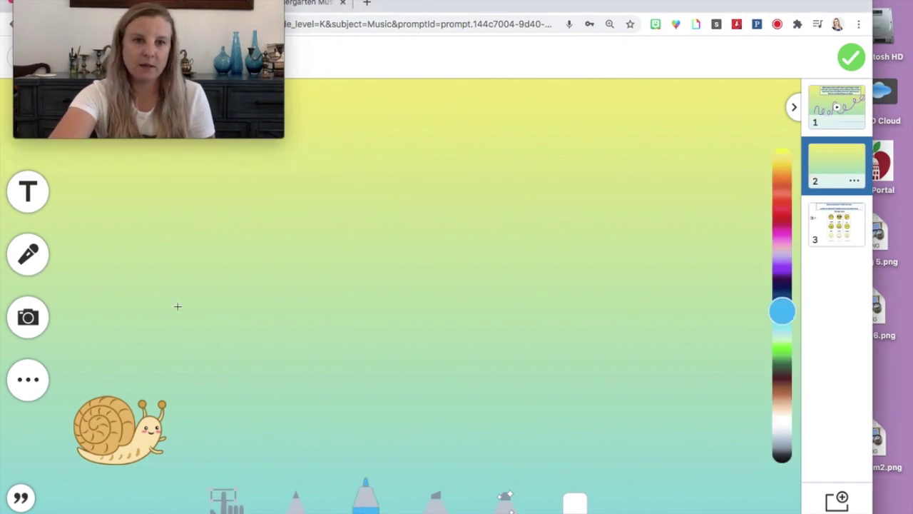
pyautogui.click(505, 498)
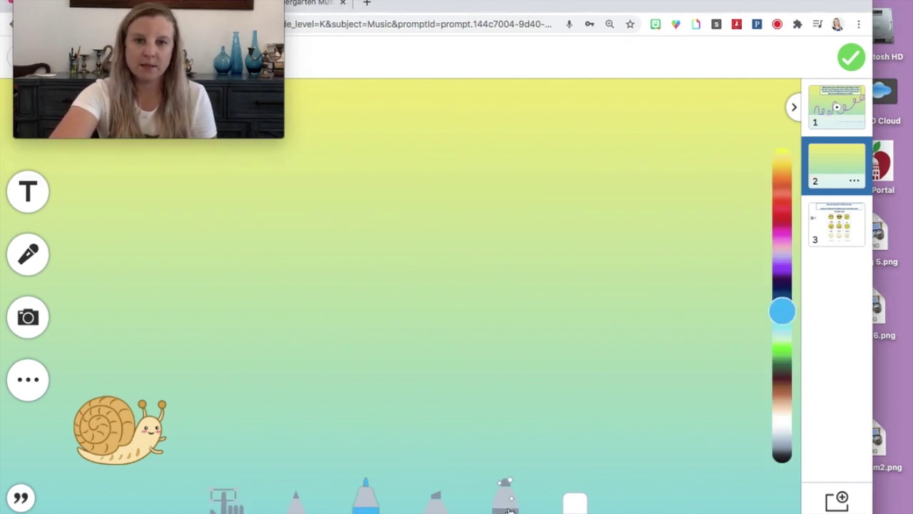
pyautogui.moveTo(321, 333)
pyautogui.mouseDown()
pyautogui.moveTo(458, 349)
pyautogui.moveTo(593, 324)
pyautogui.moveTo(602, 335)
pyautogui.mouseUp()
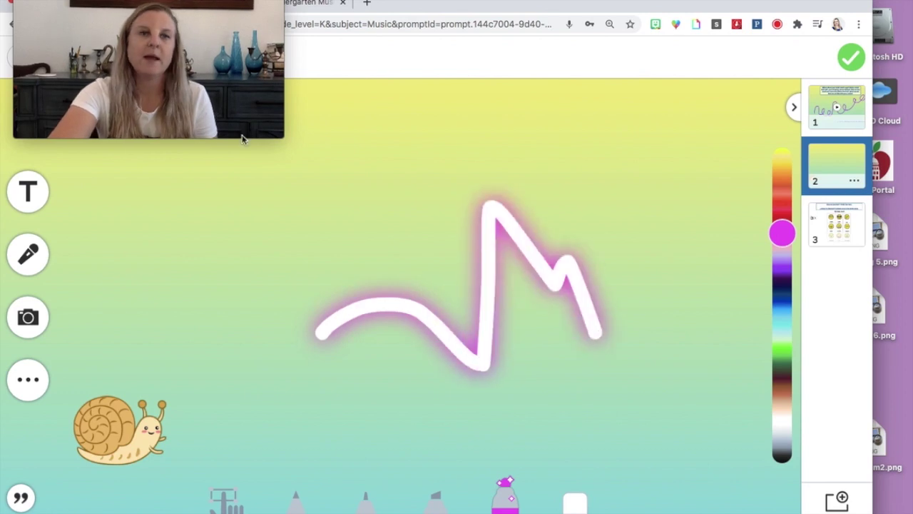
pyautogui.moveTo(172, 4); pyautogui.dragTo(538, 0)
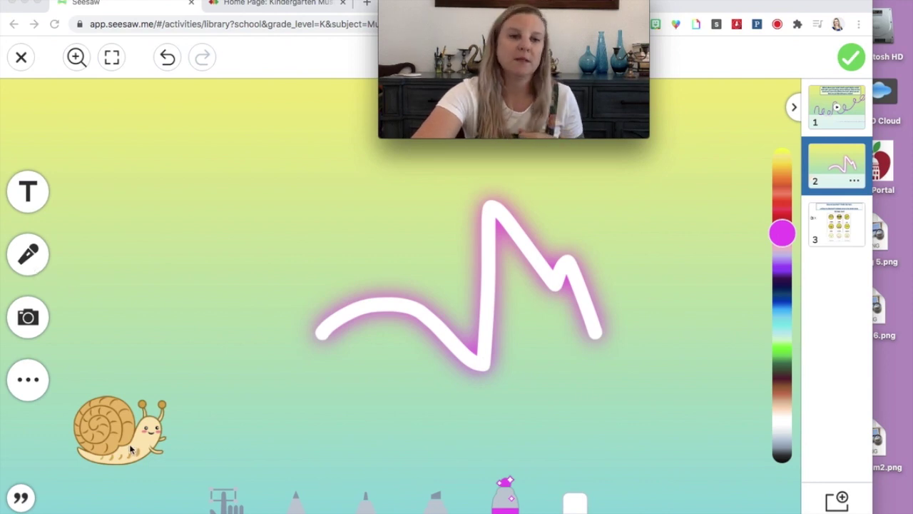
# Step: Erase the magenta snail trail from page 2 of the student template
pyautogui.moveTo(480, 339)
pyautogui.mouseDown()
pyautogui.moveTo(457, 361)
pyautogui.moveTo(516, 340)
pyautogui.mouseUp()
pyautogui.click(575, 499)
pyautogui.moveTo(481, 311)
pyautogui.mouseDown()
pyautogui.moveTo(457, 379)
pyautogui.moveTo(426, 338)
pyautogui.moveTo(362, 352)
pyautogui.moveTo(387, 343)
pyautogui.moveTo(491, 400)
pyautogui.moveTo(542, 345)
pyautogui.moveTo(581, 329)
pyautogui.moveTo(573, 259)
pyautogui.moveTo(500, 236)
pyautogui.moveTo(499, 220)
pyautogui.moveTo(463, 191)
pyautogui.moveTo(361, 361)
pyautogui.moveTo(315, 298)
pyautogui.moveTo(501, 185)
pyautogui.moveTo(597, 263)
pyautogui.moveTo(535, 261)
pyautogui.moveTo(549, 362)
pyautogui.mouseUp()
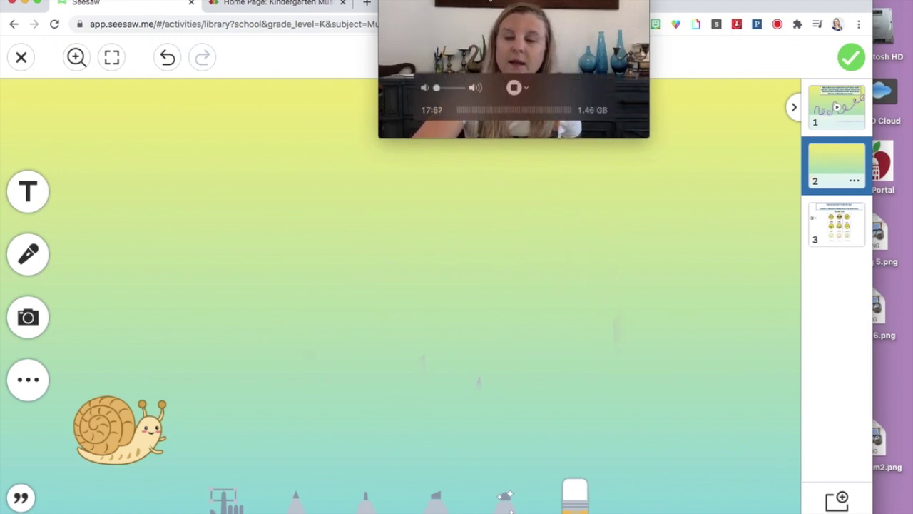
# Step: On page 3 of the template, play the recording beside the feelings chart, pause it and close the player
pyautogui.click(859, 226)
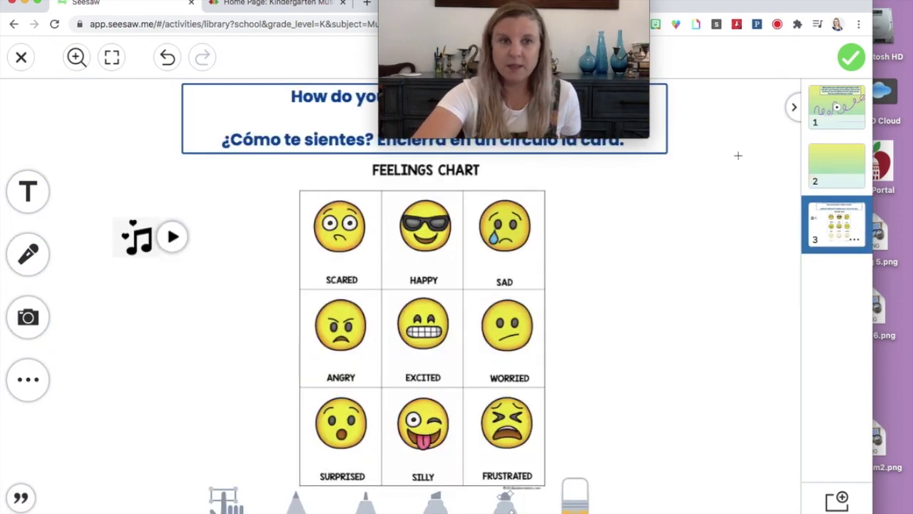
pyautogui.moveTo(474, 2)
pyautogui.moveTo(474, 1); pyautogui.dragTo(695, 1)
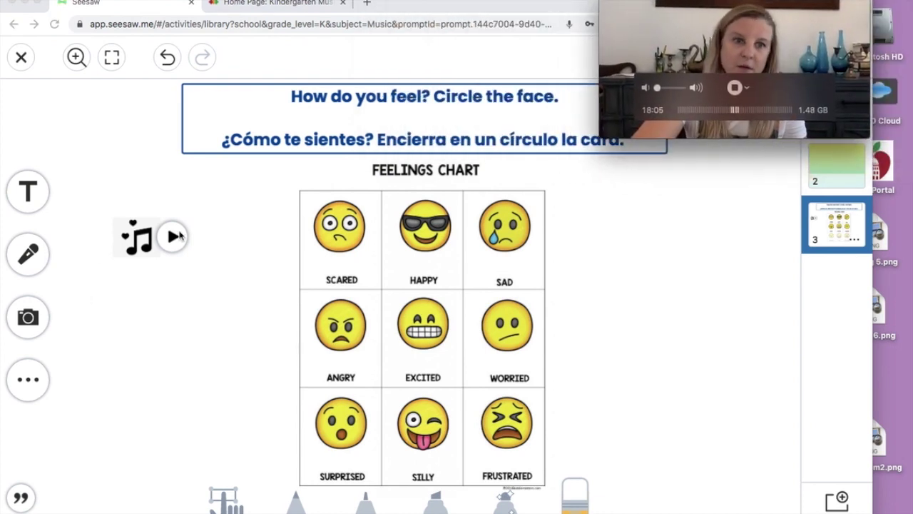
pyautogui.click(173, 236)
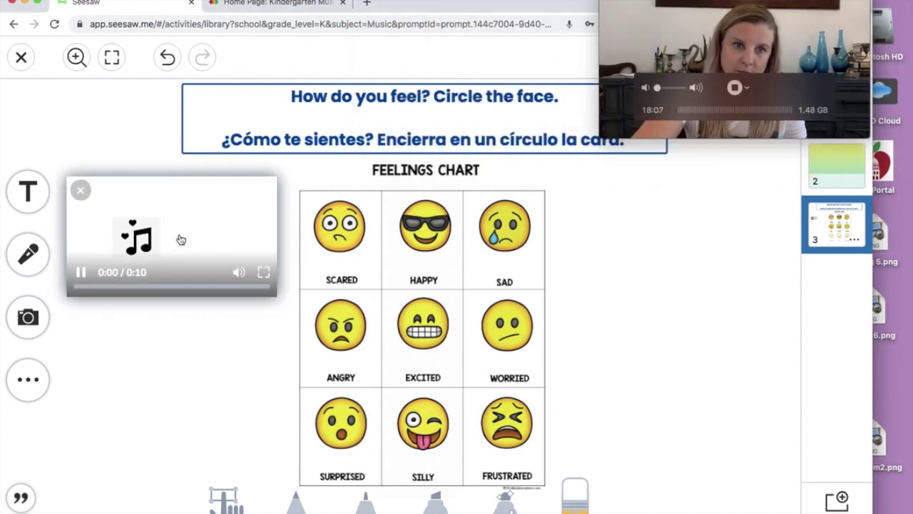
pyautogui.click(80, 274)
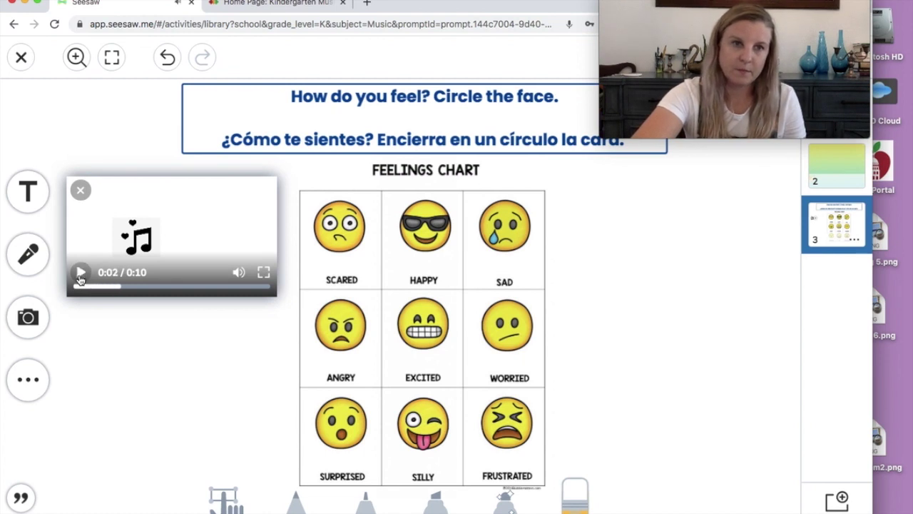
pyautogui.click(80, 190)
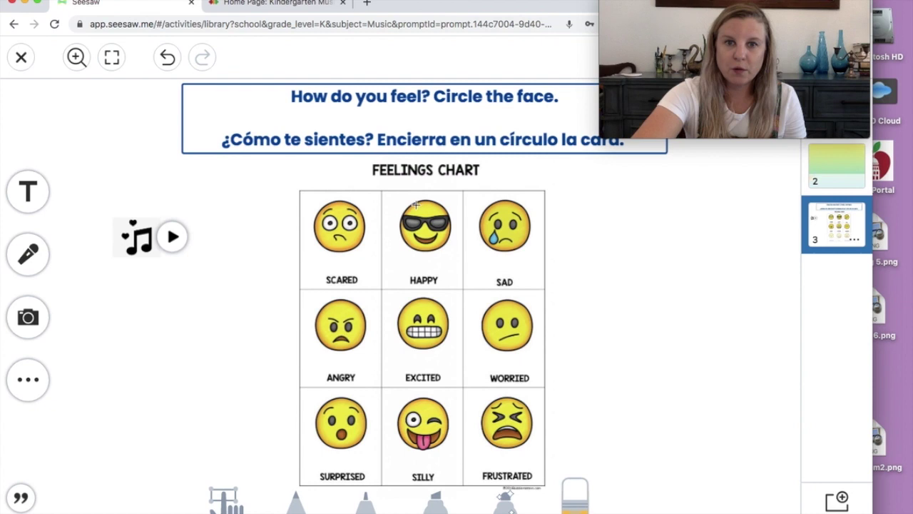
# Step: Save the student template back to the activity, and save the edited activity
pyautogui.moveTo(748, 20)
pyautogui.moveTo(748, 19); pyautogui.dragTo(269, 25)
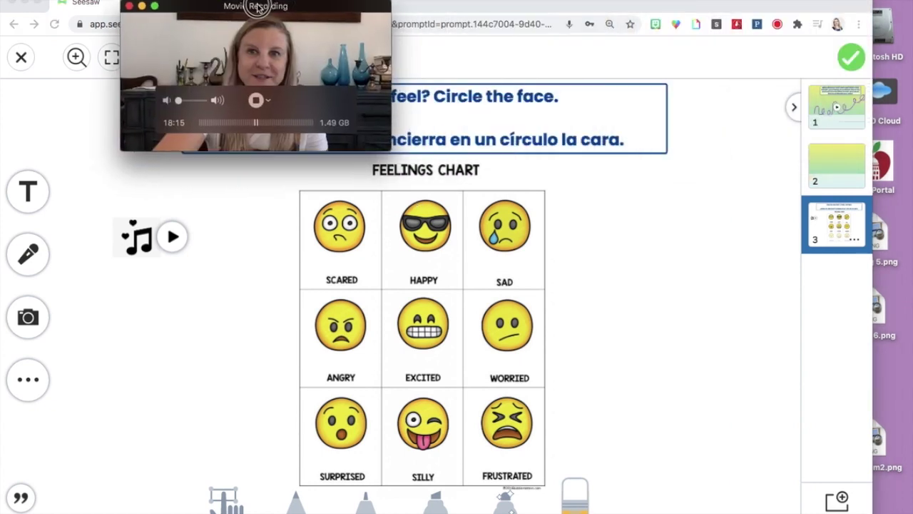
pyautogui.click(852, 58)
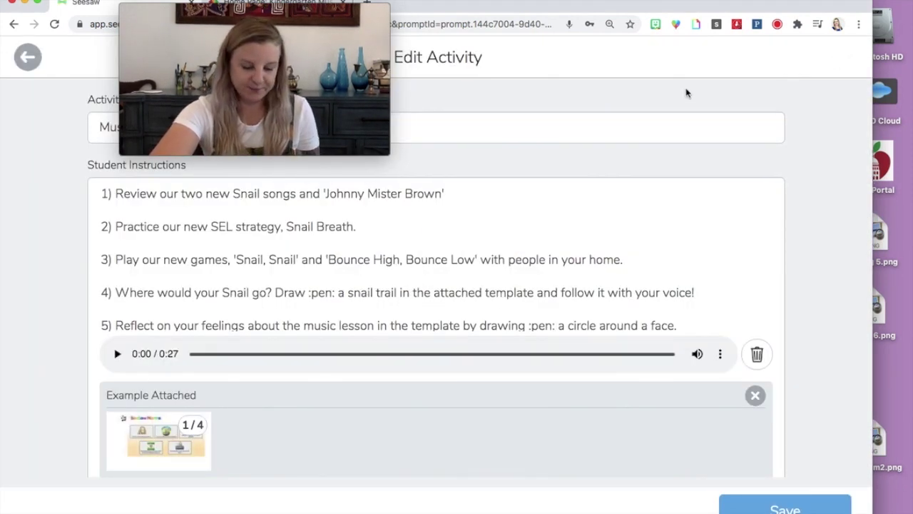
pyautogui.moveTo(386, 143)
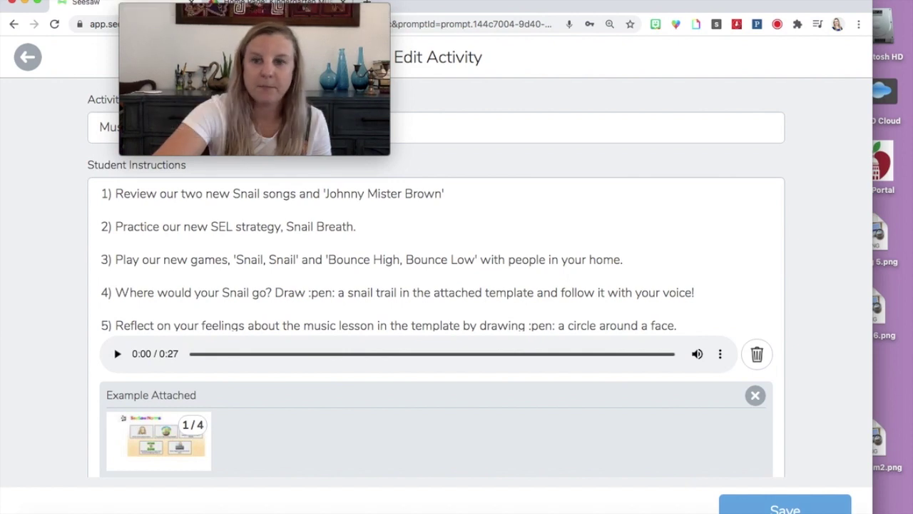
pyautogui.click(785, 507)
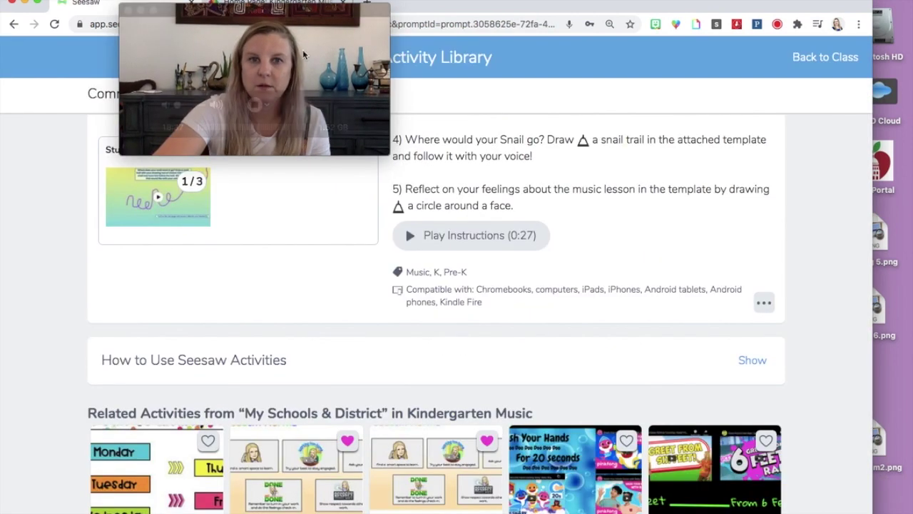
# Step: Open the Music: K Unit 1, Lesson 1 activity from My Library
pyautogui.moveTo(214, 43); pyautogui.dragTo(94, 209)
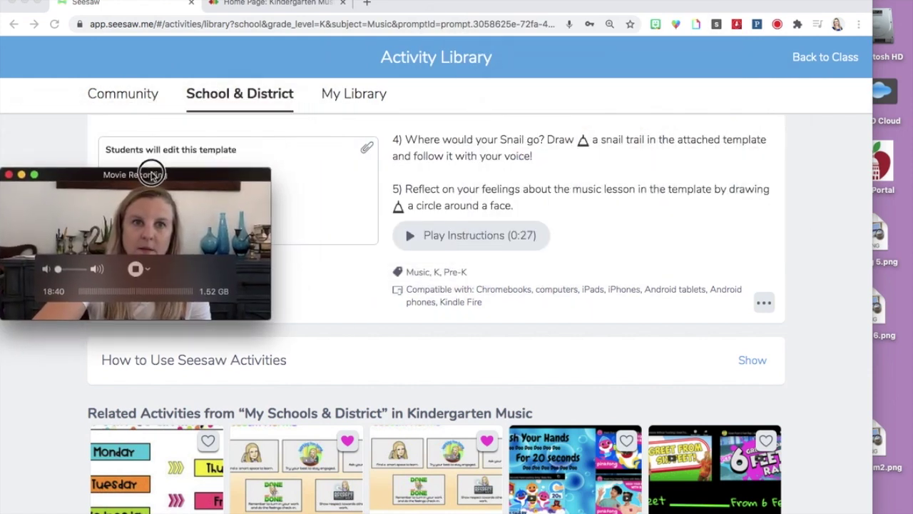
pyautogui.click(346, 94)
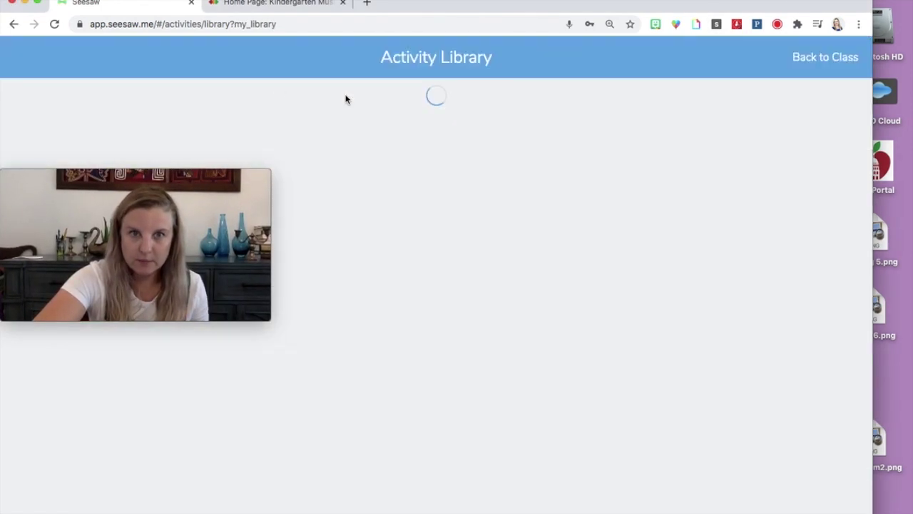
pyautogui.moveTo(80, 177)
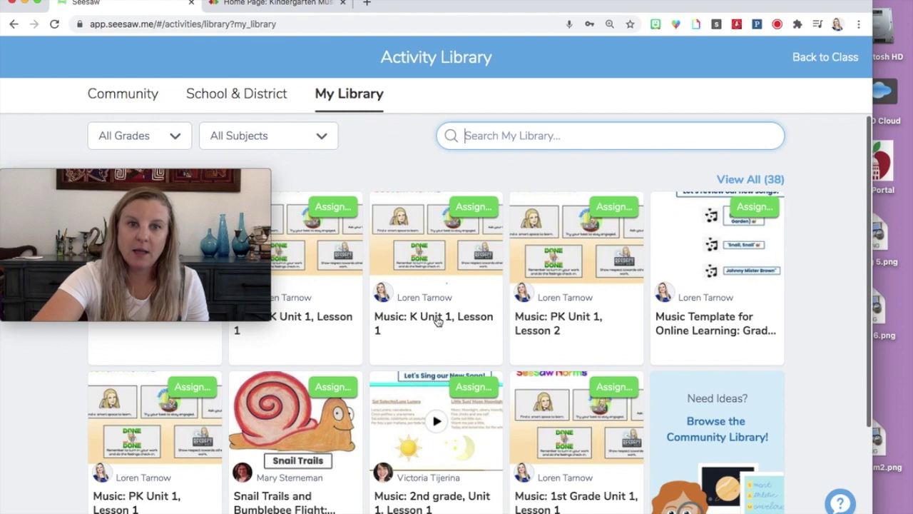
pyautogui.click(442, 259)
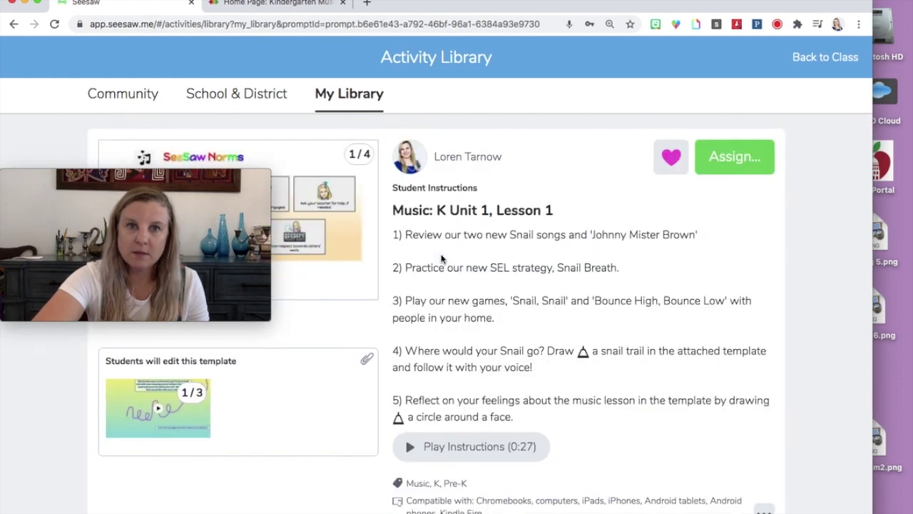
# Step: Start assigning the activity and select Practice 2 as the class that receives it
pyautogui.click(742, 150)
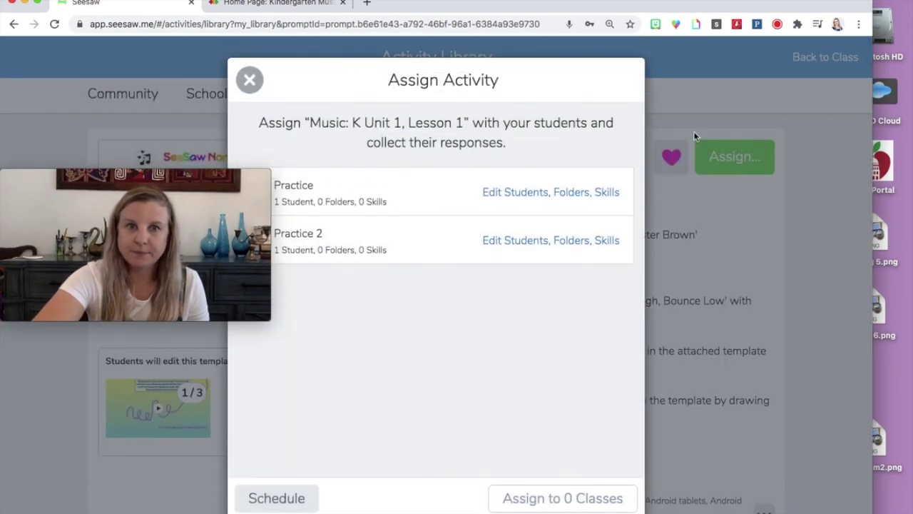
pyautogui.moveTo(202, 184); pyautogui.dragTo(154, 65)
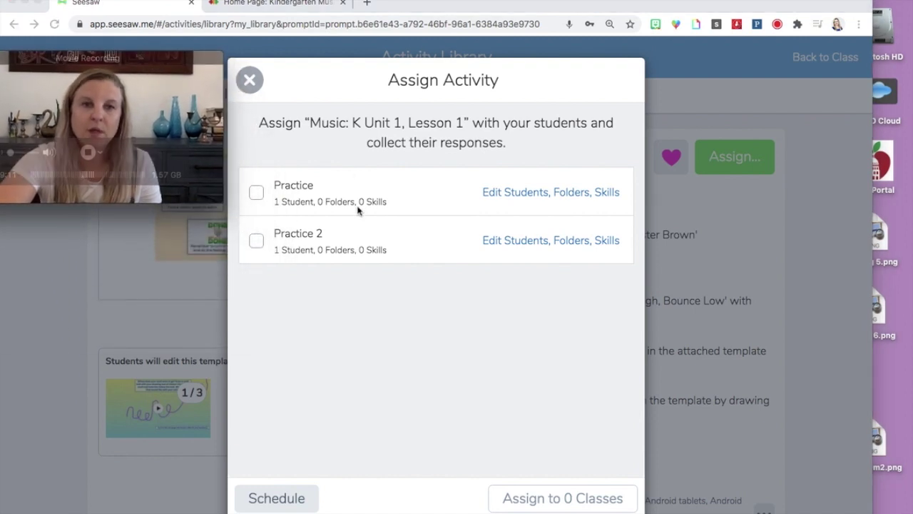
pyautogui.click(256, 242)
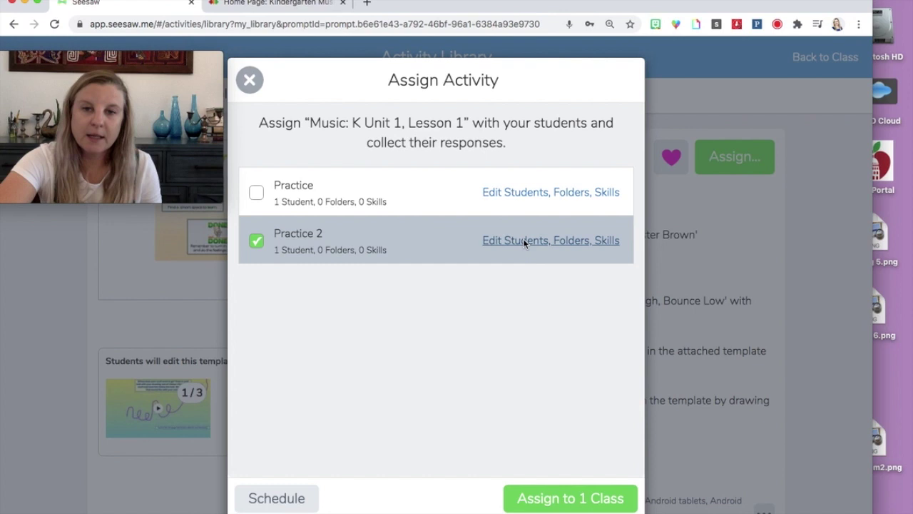
# Step: Review the student and folder choices for the Practice 2 assignment
pyautogui.click(524, 242)
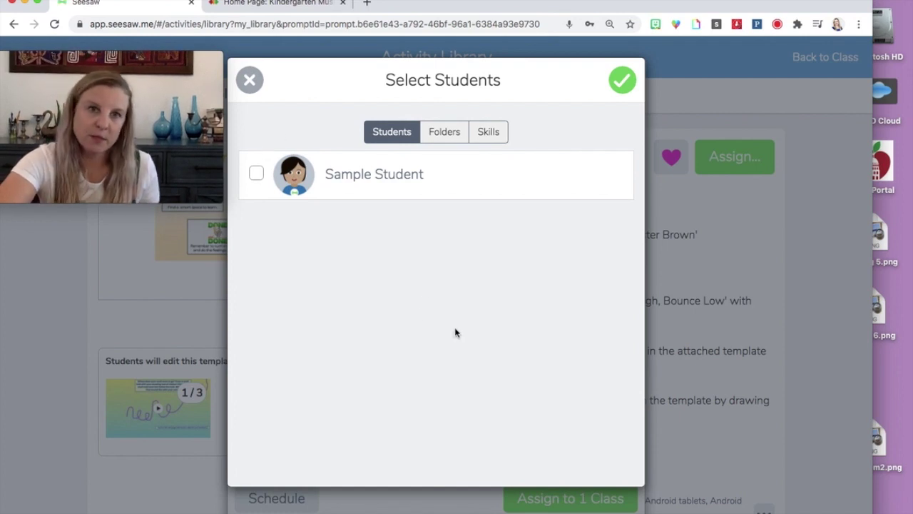
pyautogui.click(249, 80)
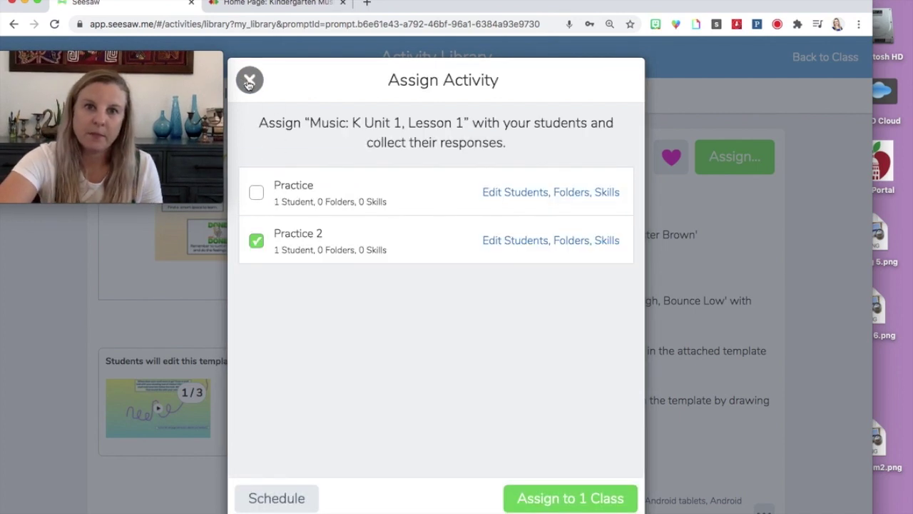
pyautogui.click(506, 241)
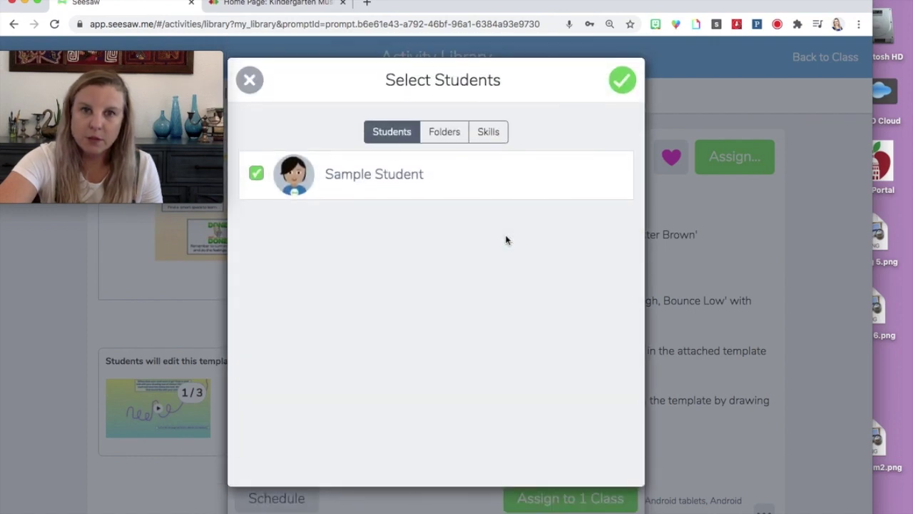
pyautogui.click(450, 138)
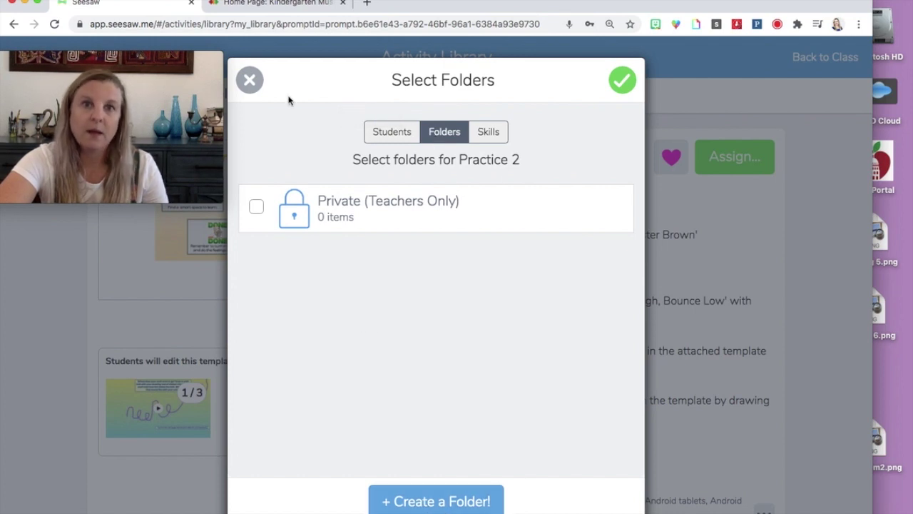
pyautogui.click(384, 134)
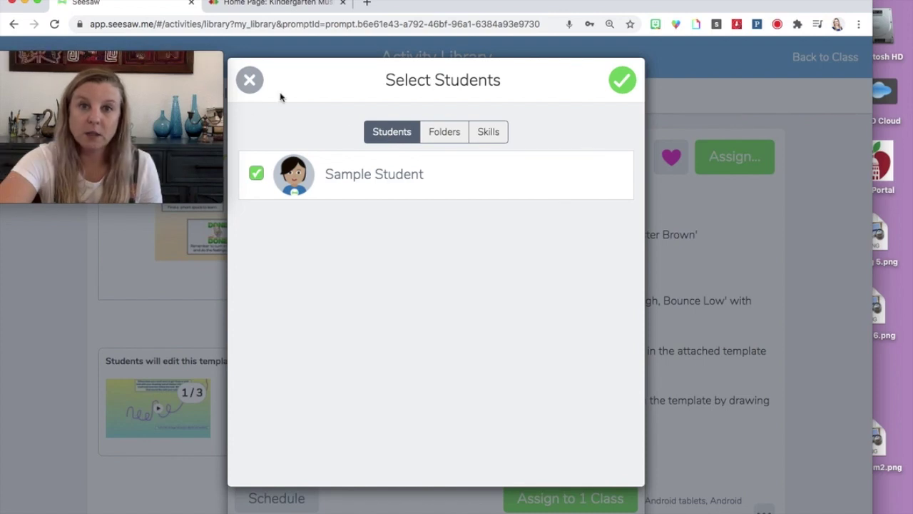
pyautogui.click(449, 136)
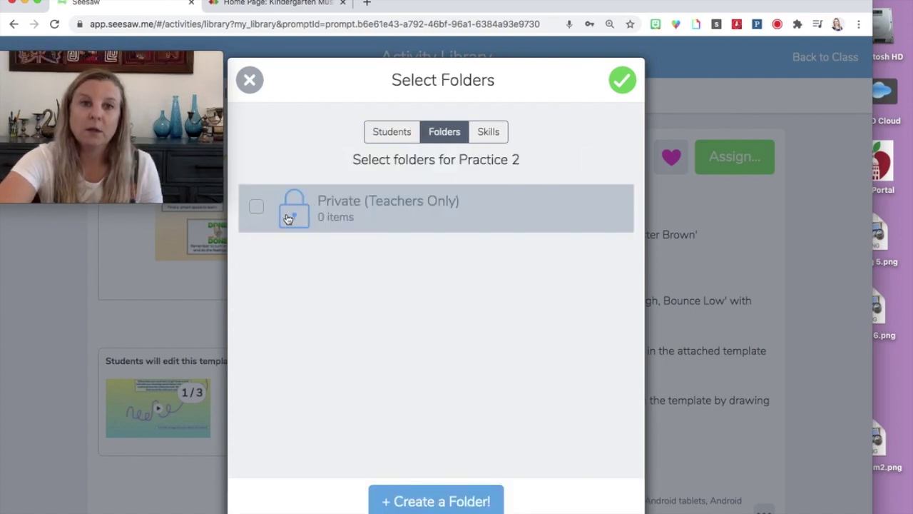
# Step: Search the assignment's skills for "music" and return to the class list without selecting a skill
pyautogui.click(489, 132)
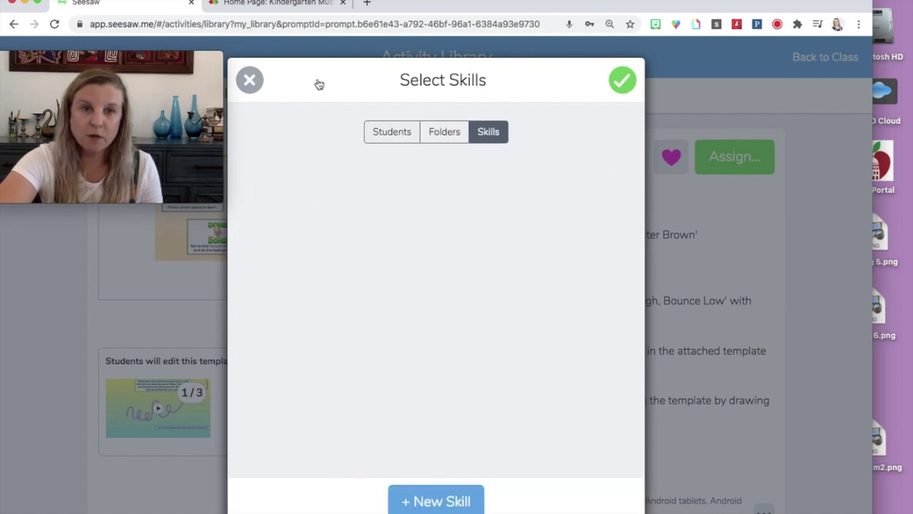
pyautogui.scroll(-5, 335, 395)
pyautogui.scroll(5, 385, 393)
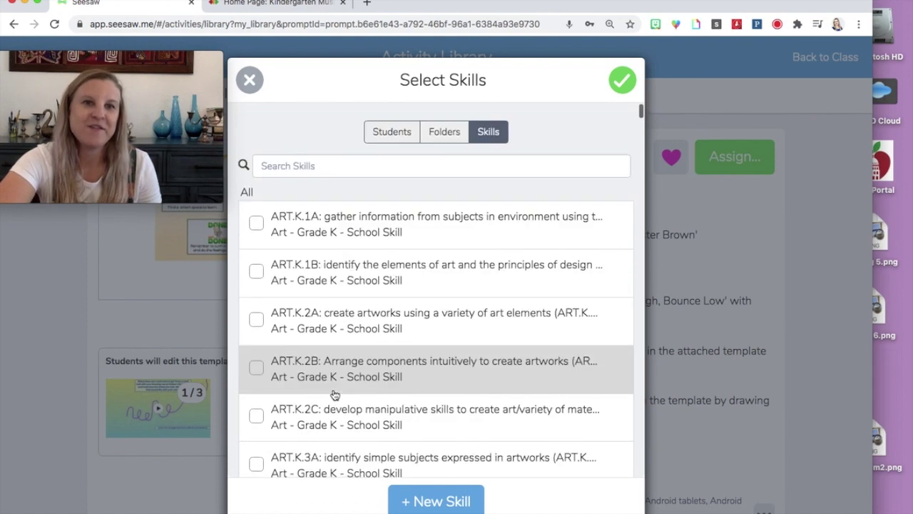
pyautogui.click(303, 169)
pyautogui.write('musi')
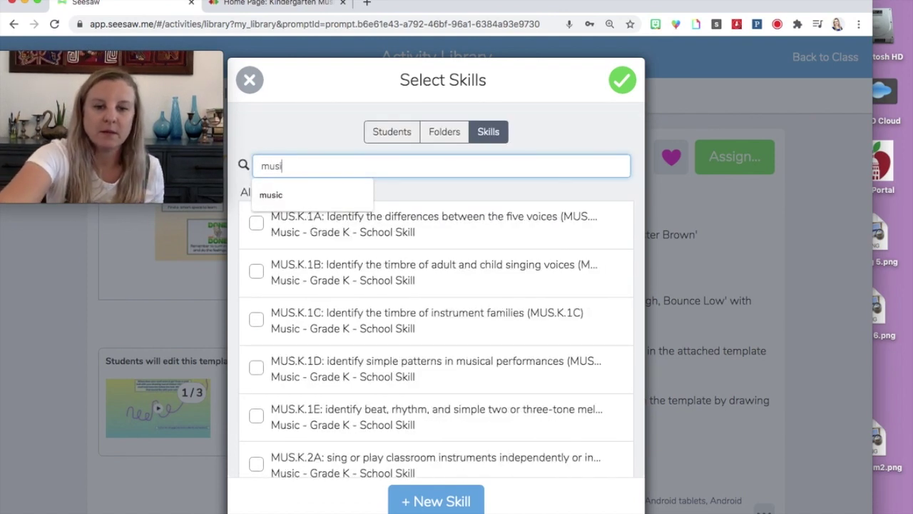
pyautogui.write('c')
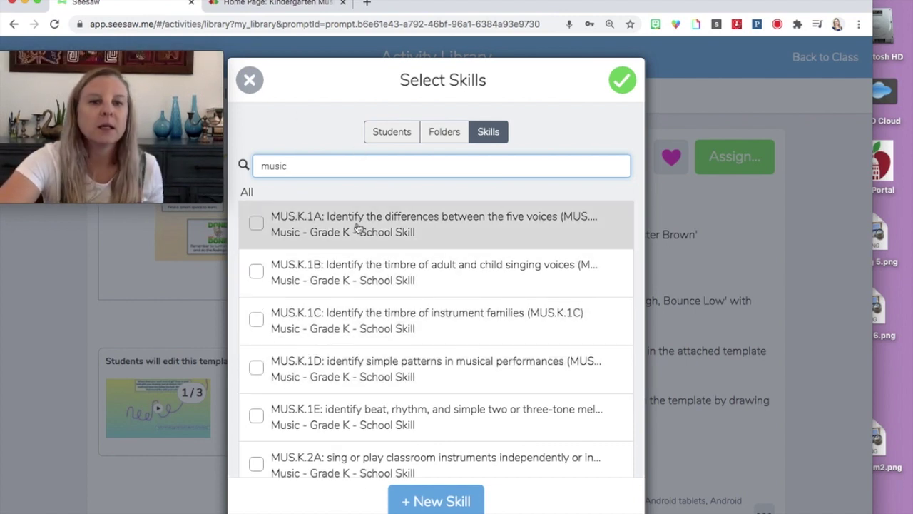
pyautogui.click(249, 80)
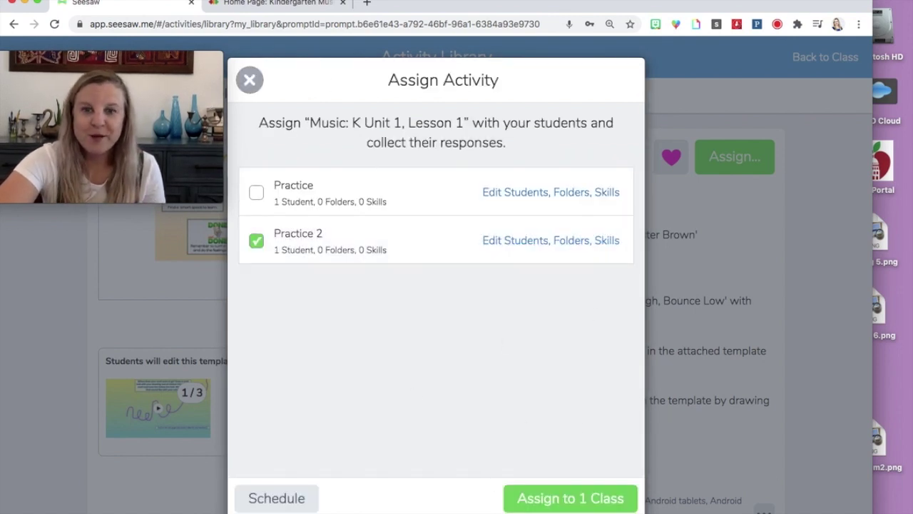
# Step: Assign the activity to the Practice 2 class, and view the options for scheduling it on a specific date and time
pyautogui.click(570, 499)
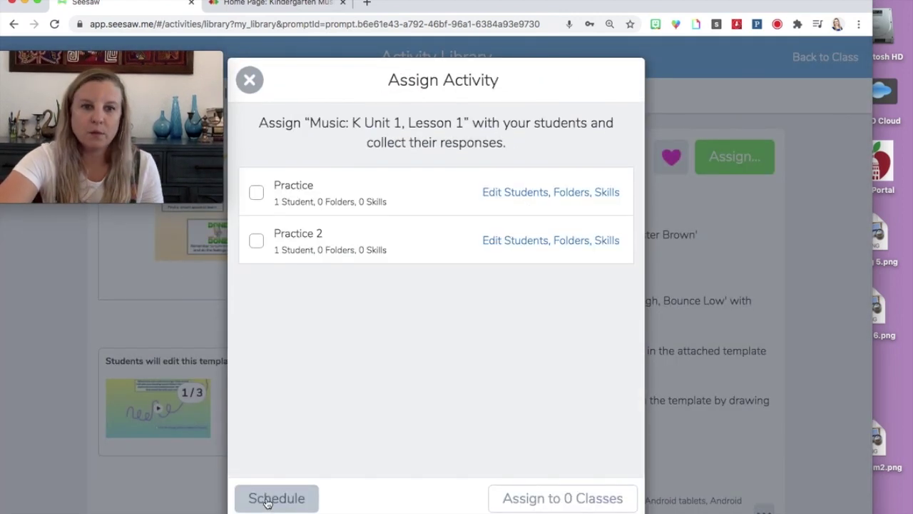
pyautogui.click(267, 499)
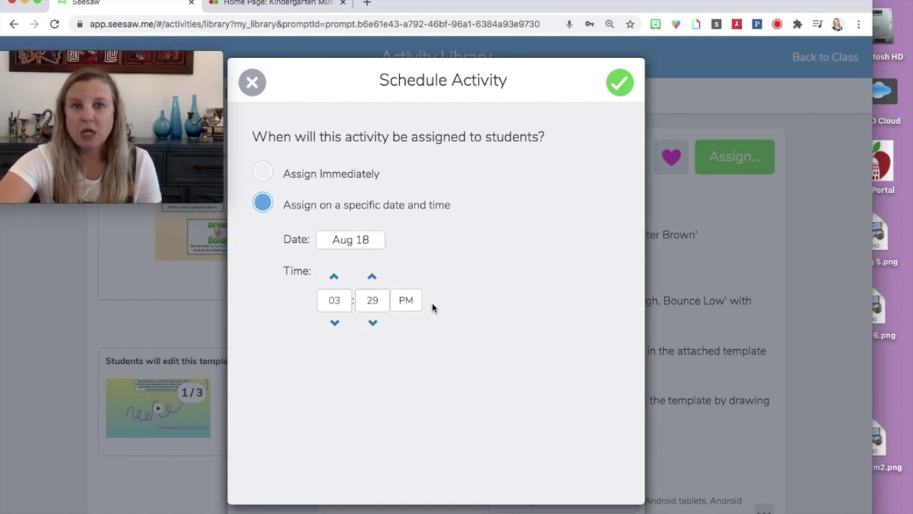
pyautogui.click(619, 82)
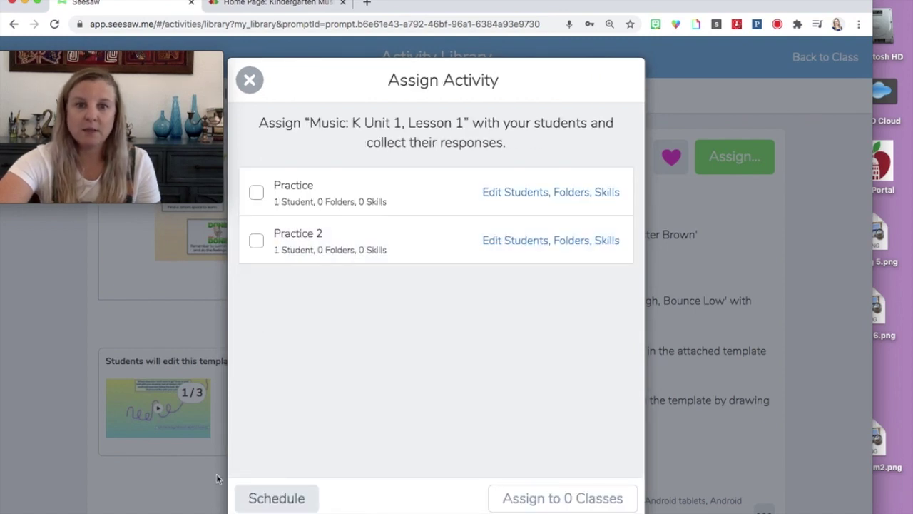
pyautogui.click(252, 84)
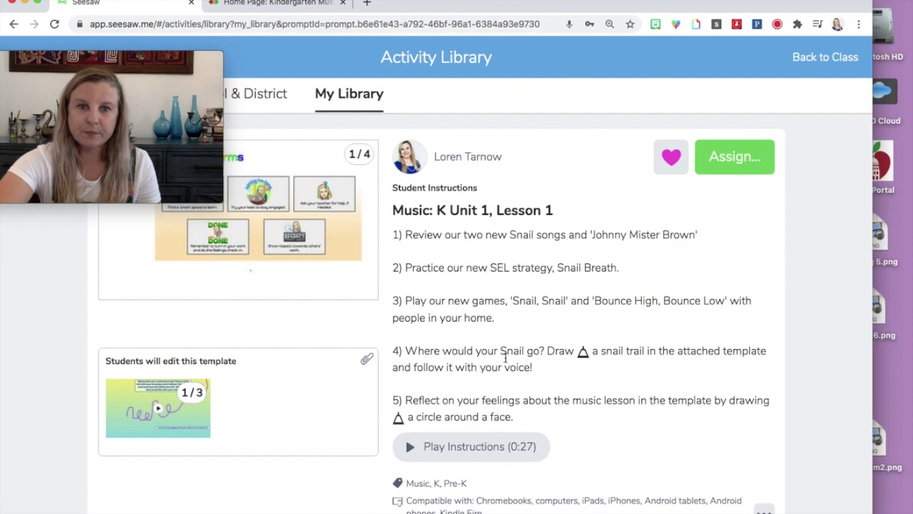
# Step: Switch to the Kindergarten Music home page in Canvas
pyautogui.scroll(-2, 597, 365)
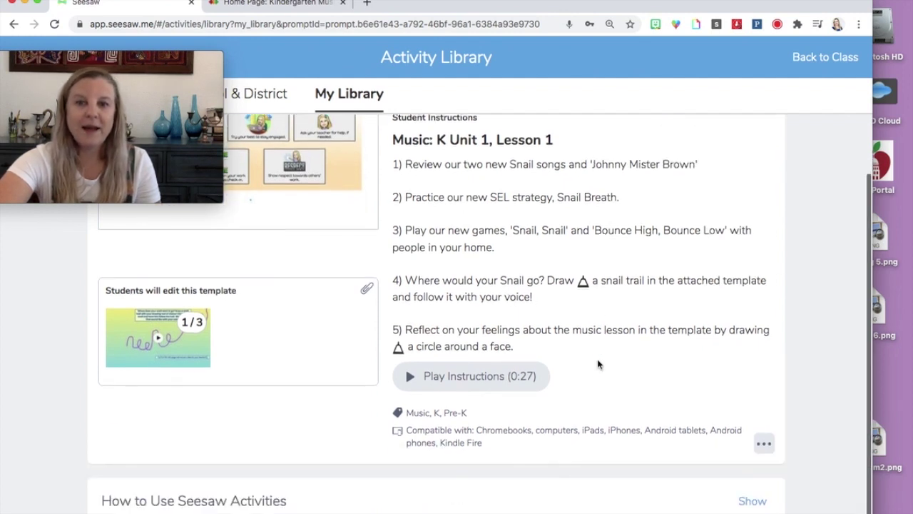
pyautogui.scroll(2, 598, 365)
pyautogui.scroll(-2, 597, 364)
pyautogui.scroll(2, 598, 364)
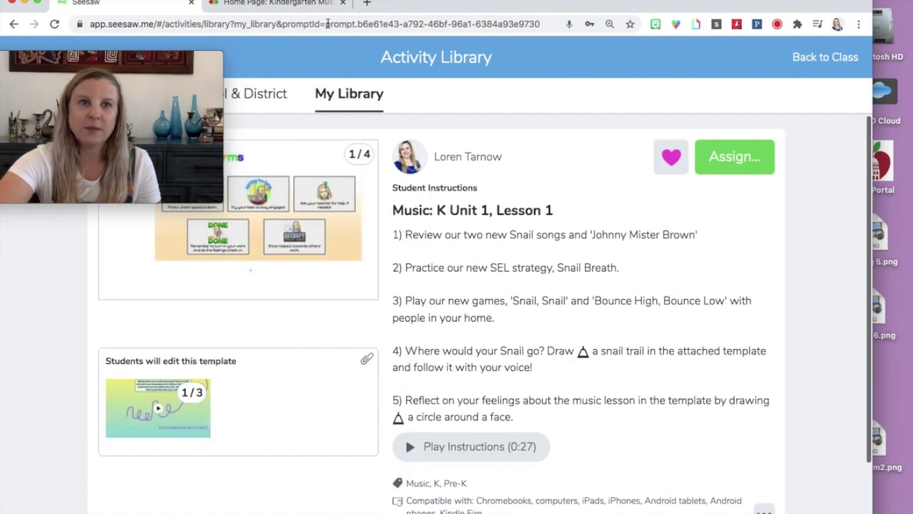
pyautogui.click(270, 4)
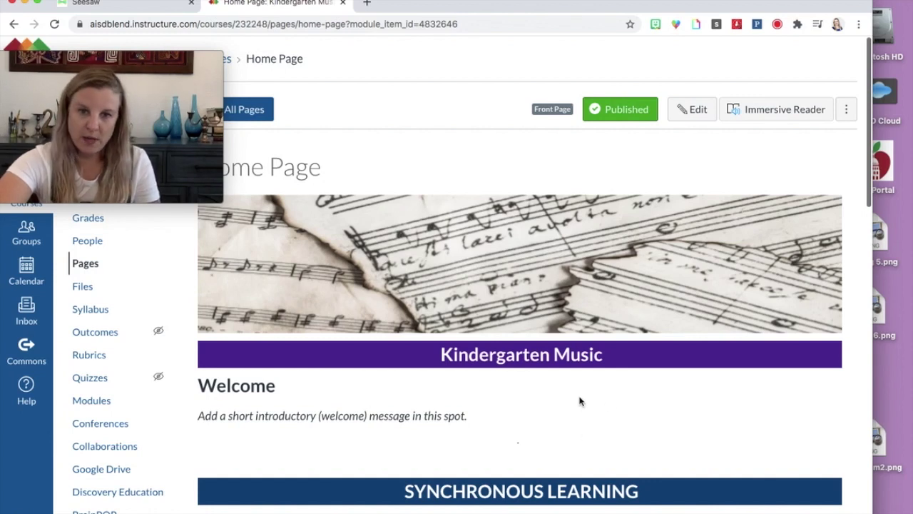
# Step: Open the existing Lesson 1 link in the Asynchronous Learning table to check which activity it leads to
pyautogui.scroll(-2, 579, 401)
pyautogui.scroll(1, 579, 401)
pyautogui.scroll(-10, 579, 401)
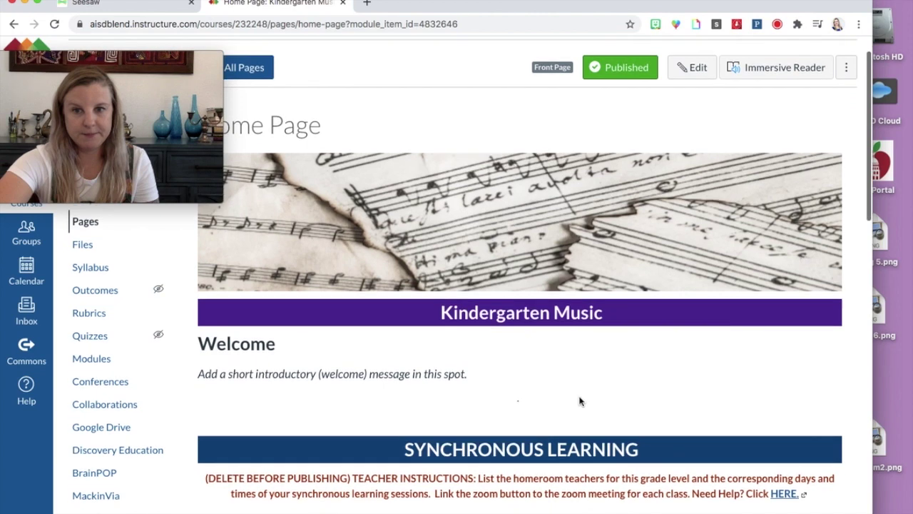
pyautogui.scroll(-7, 579, 401)
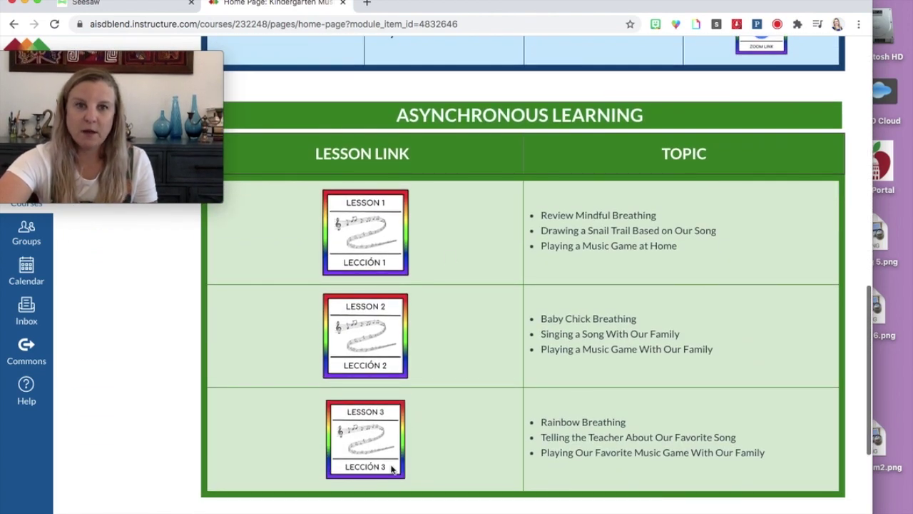
pyautogui.click(372, 236)
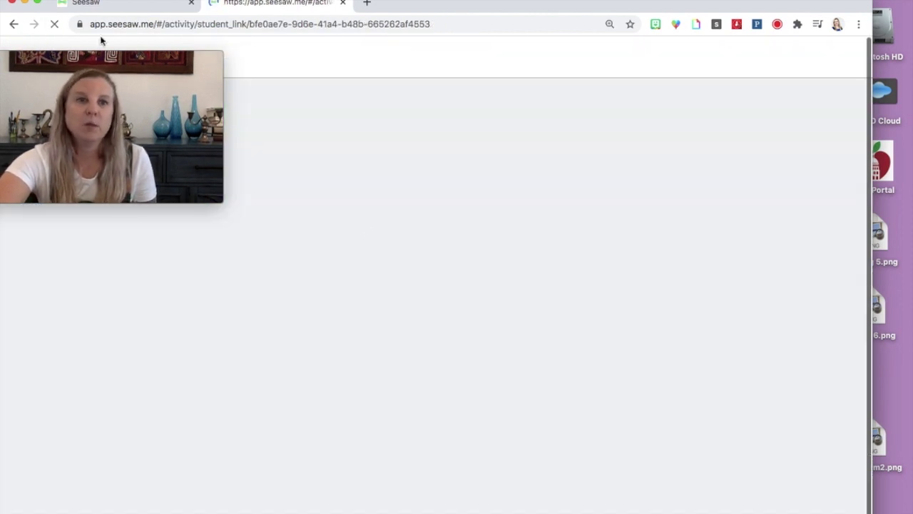
pyautogui.moveTo(112, 55)
pyautogui.moveTo(107, 60); pyautogui.dragTo(681, 1)
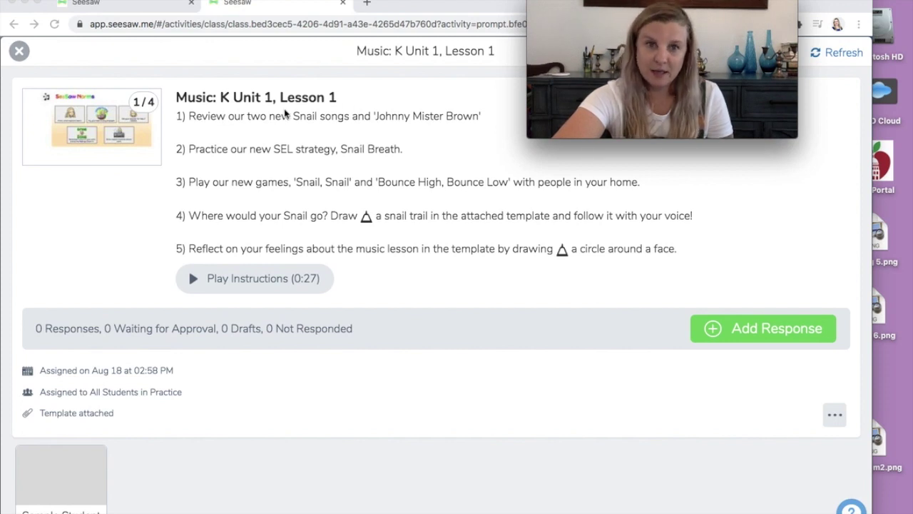
# Step: View the Music: K Unit 1, Lesson 1 activity in the Seesaw library, and return to the Kindergarten Music home page in Canvas
pyautogui.click(92, 5)
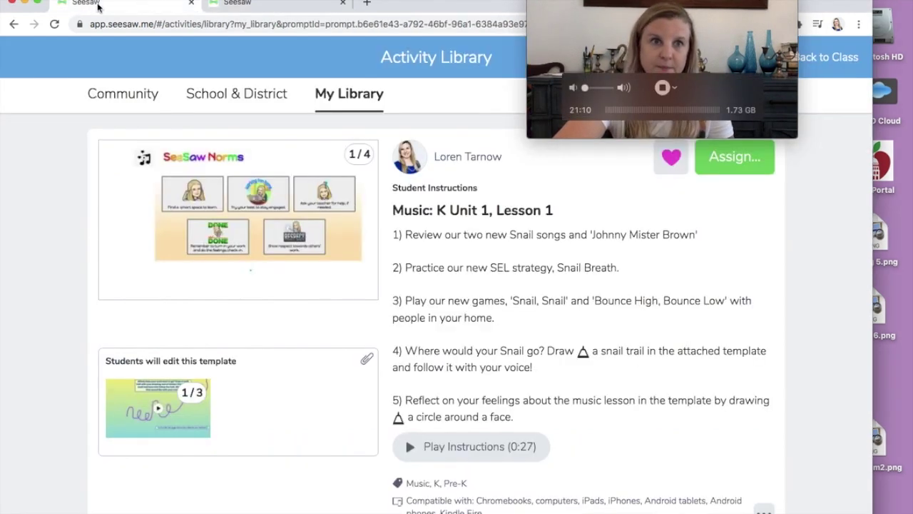
pyautogui.click(241, 5)
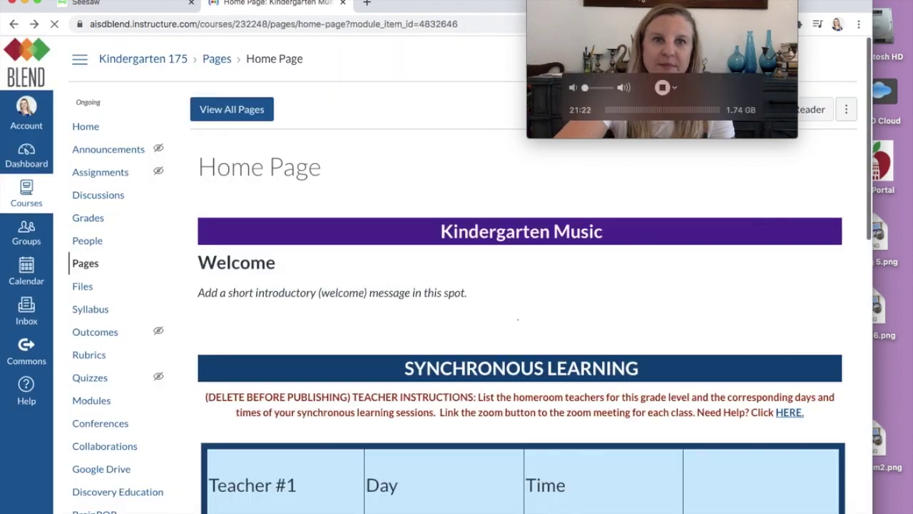
pyautogui.scroll(-10, 520, 286)
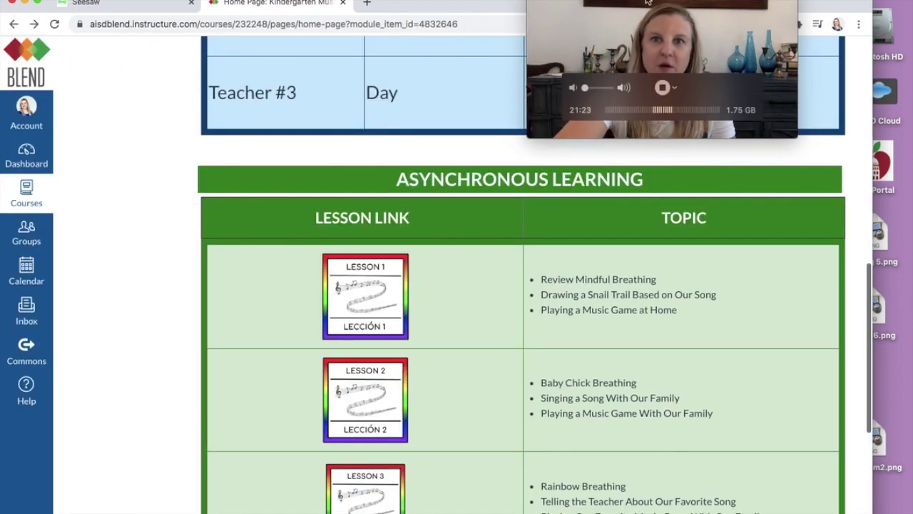
pyautogui.moveTo(663, 7); pyautogui.dragTo(148, 40)
pyautogui.scroll(7, 576, 178)
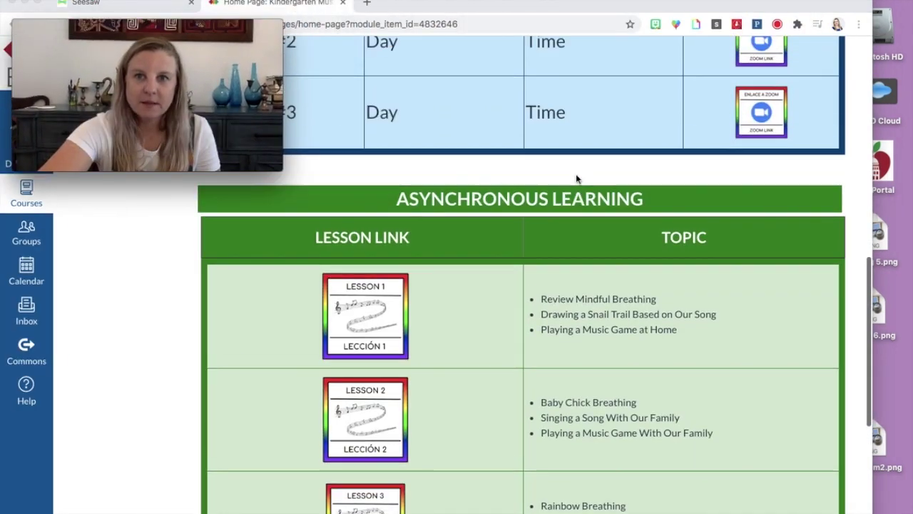
pyautogui.scroll(4, 575, 173)
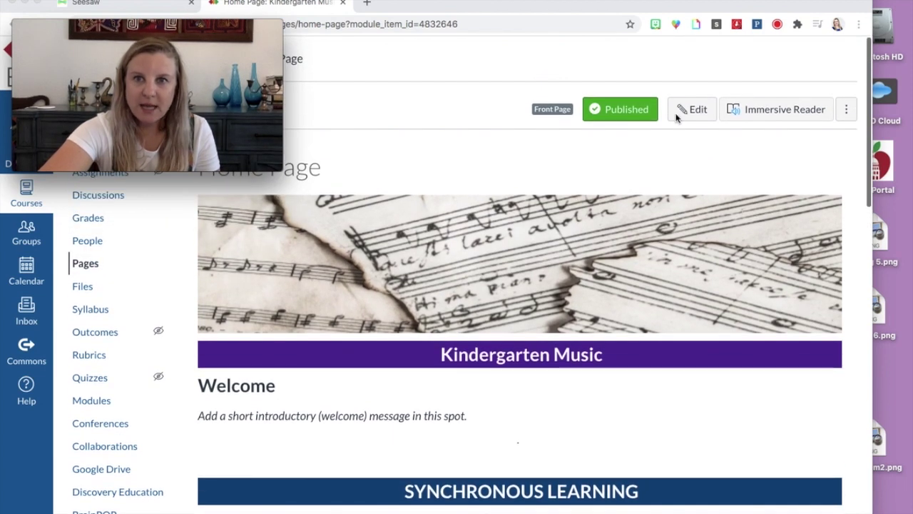
# Step: Open the home page for editing and remove the existing link from the Lesson 1 image in the Asynchronous Learning table
pyautogui.click(689, 111)
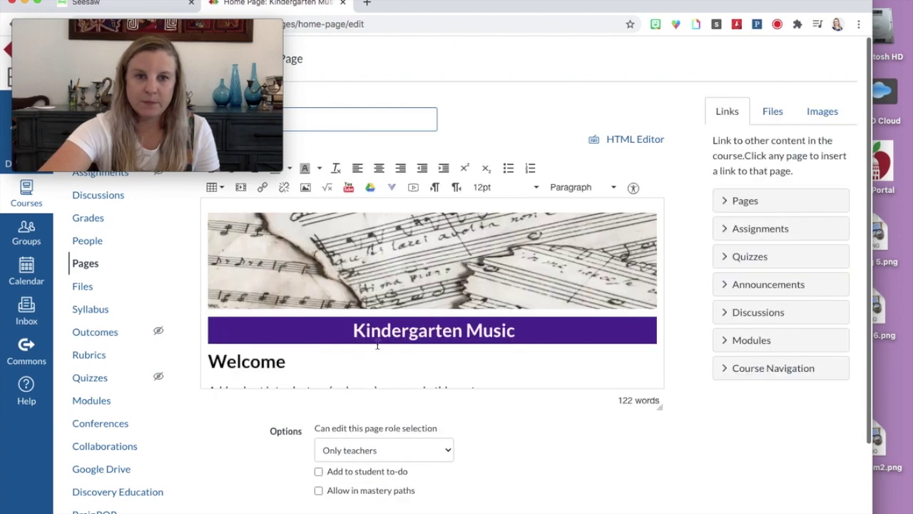
pyautogui.scroll(-5, 378, 341)
pyautogui.scroll(-8, 379, 341)
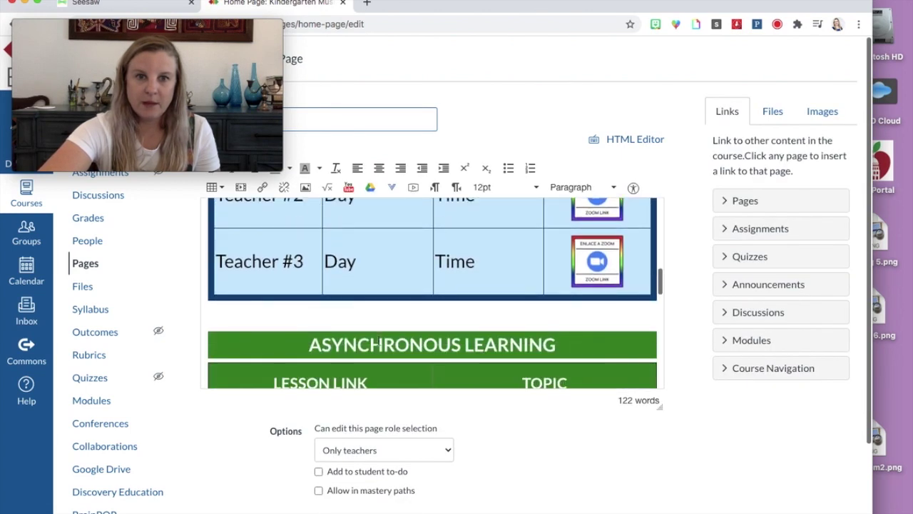
pyautogui.click(330, 299)
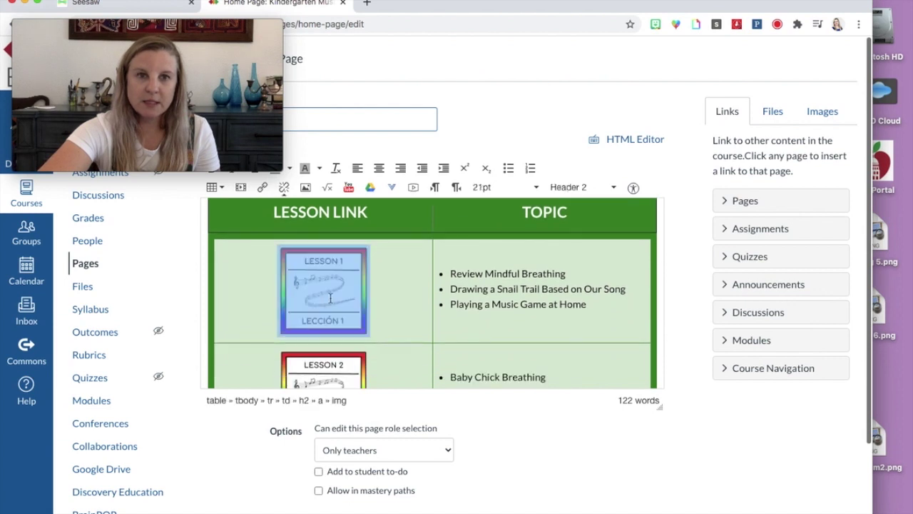
pyautogui.click(283, 191)
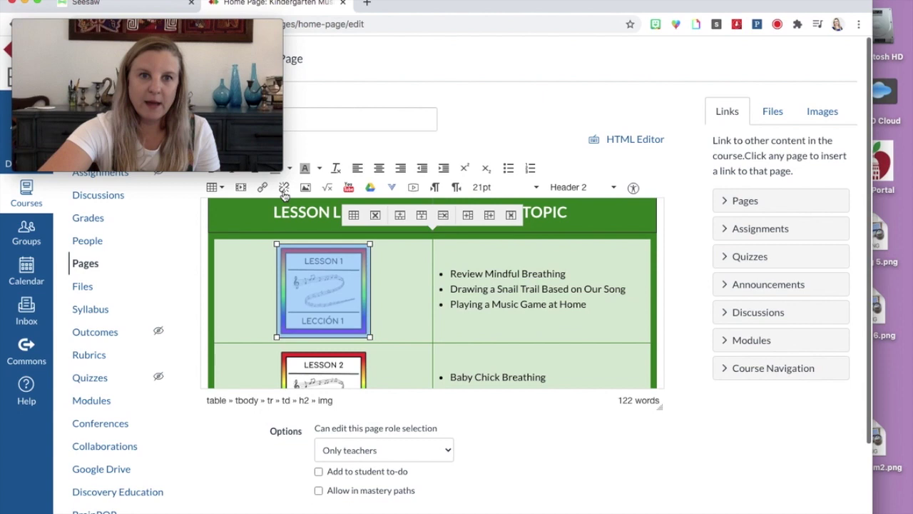
# Step: Switch to Seesaw and copy the student link of the Music: K Unit 1, Lesson 1 activity in the Practice 2 class
pyautogui.click(128, 5)
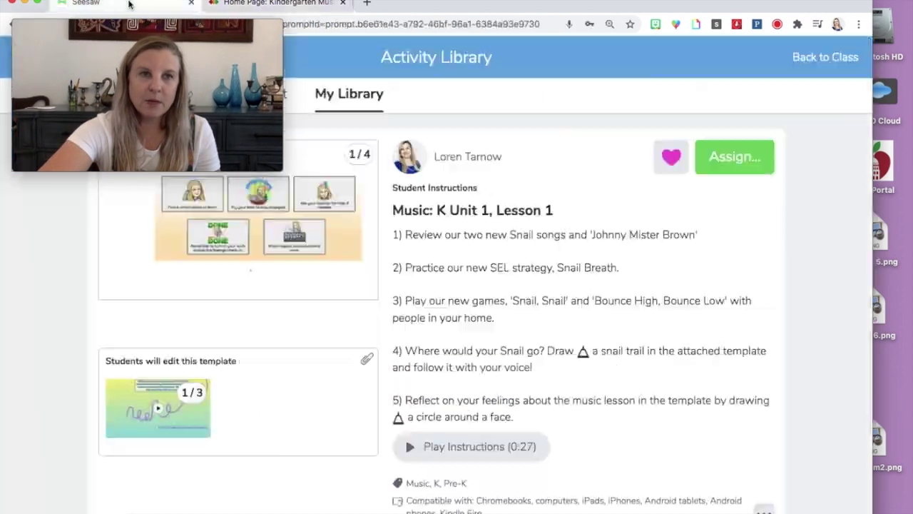
pyautogui.click(825, 57)
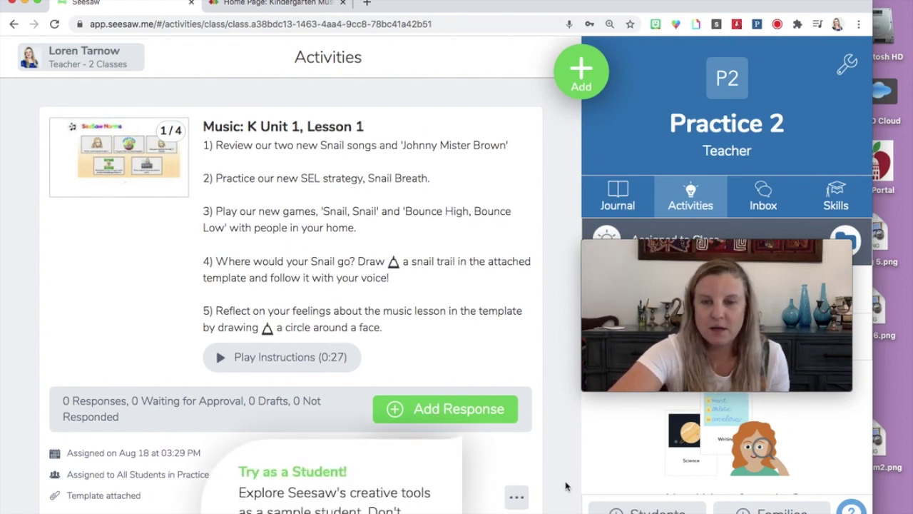
pyautogui.click(517, 498)
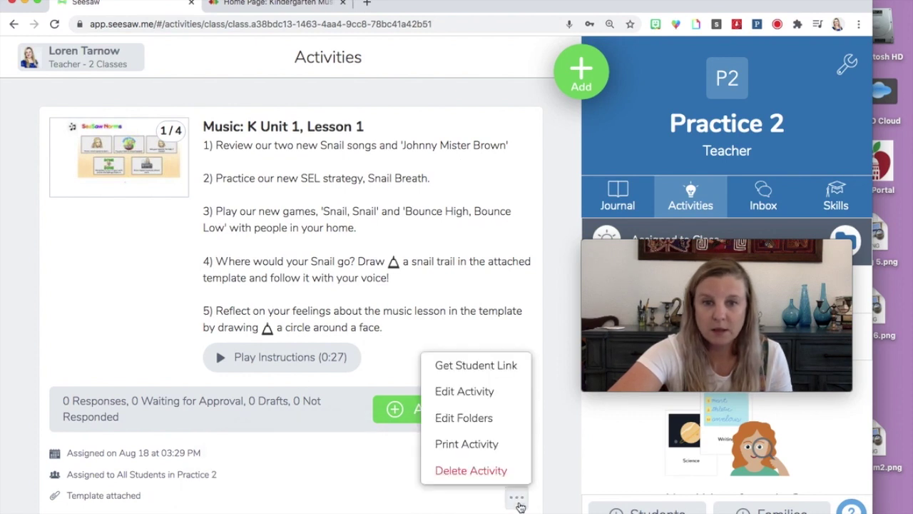
pyautogui.click(505, 370)
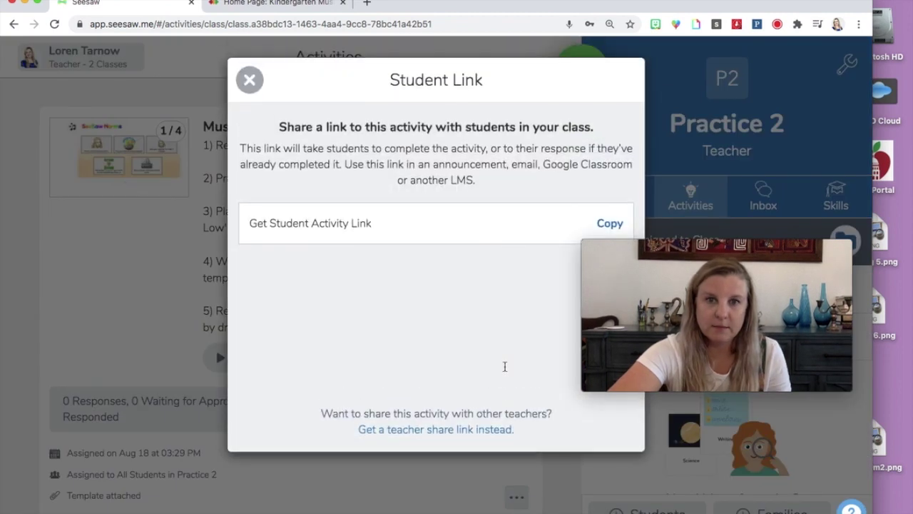
pyautogui.click(612, 224)
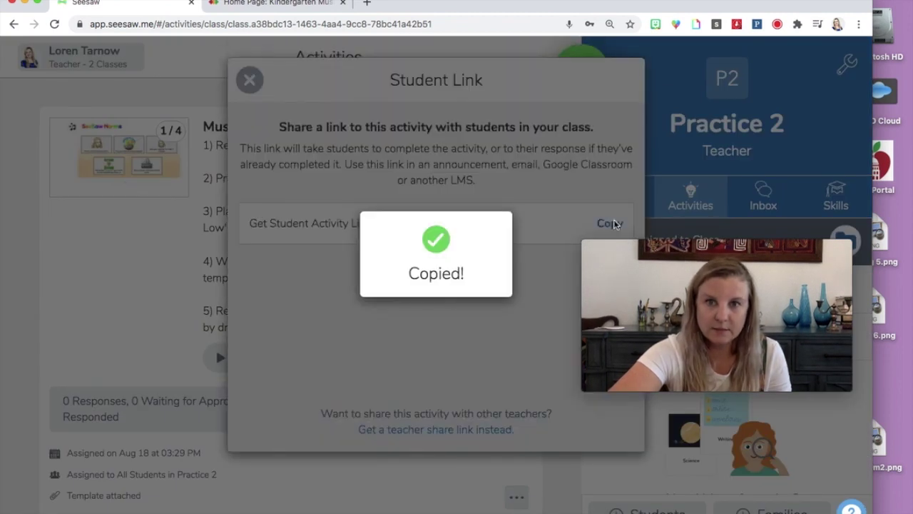
# Step: Back in the Canvas page editor, link the Lesson 1 image to the copied Seesaw student activity URL
pyautogui.click(256, 3)
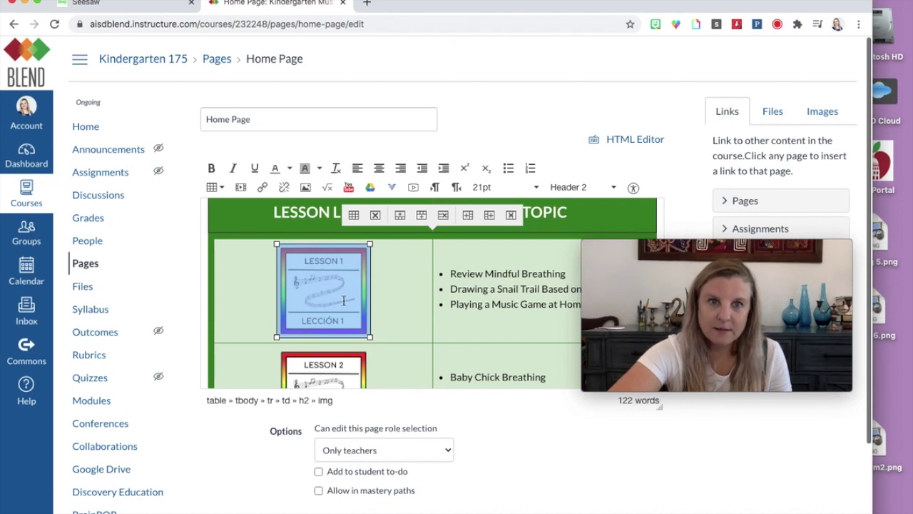
pyautogui.click(262, 188)
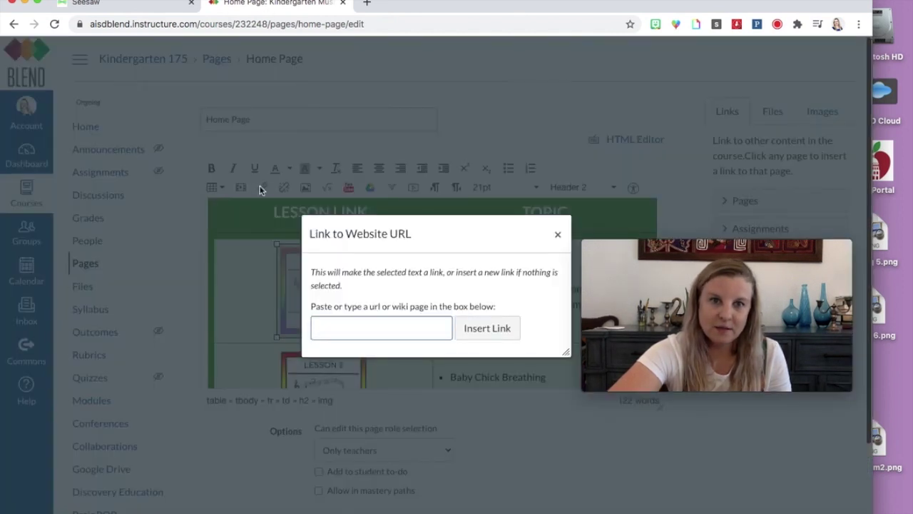
pyautogui.click(334, 323)
pyautogui.press('super+v')
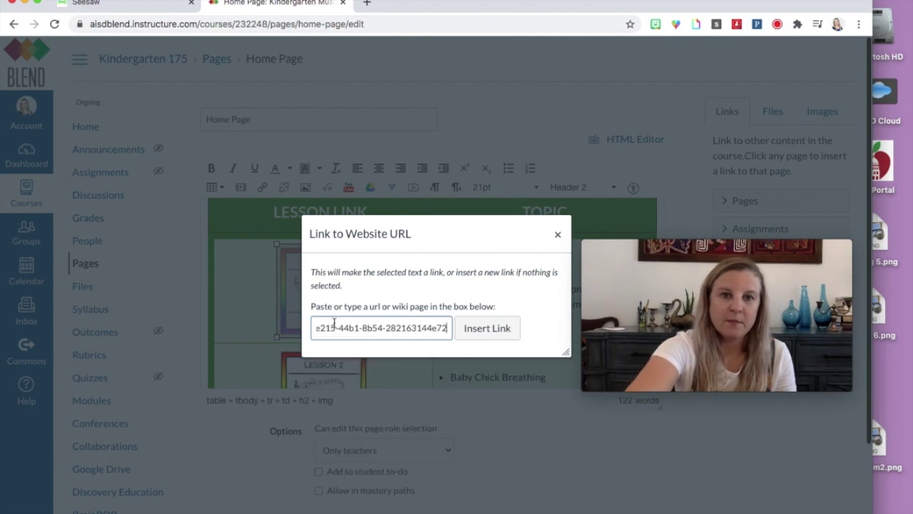
pyautogui.click(495, 334)
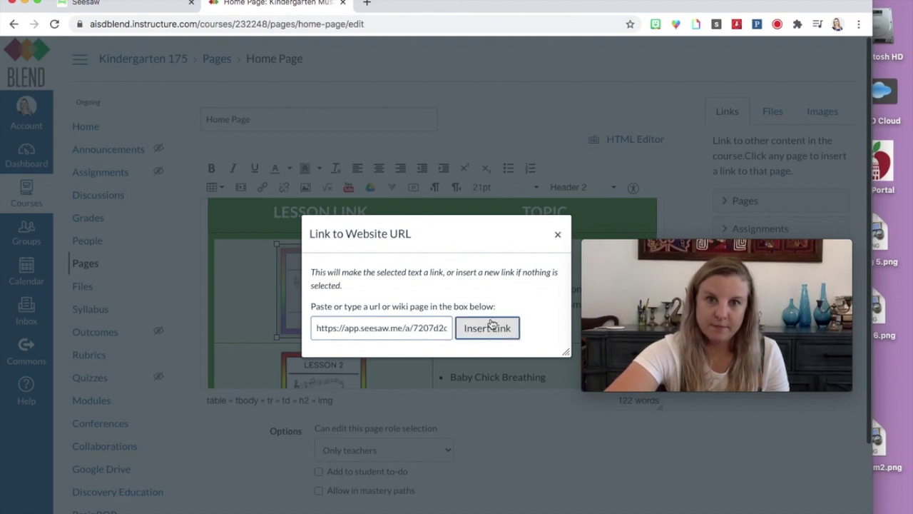
pyautogui.click(491, 327)
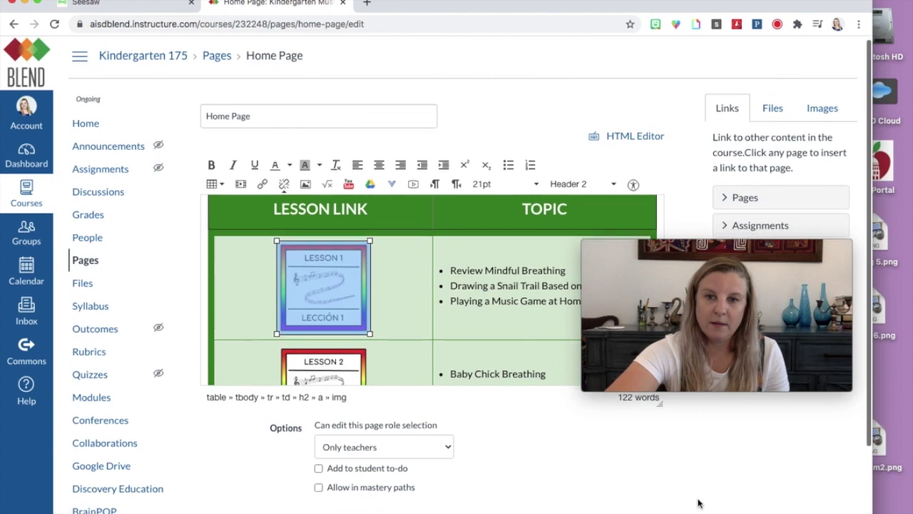
# Step: Save the edited home page and test the Lesson 1 image link in the Asynchronous Learning table
pyautogui.scroll(-2, 699, 503)
pyautogui.click(648, 474)
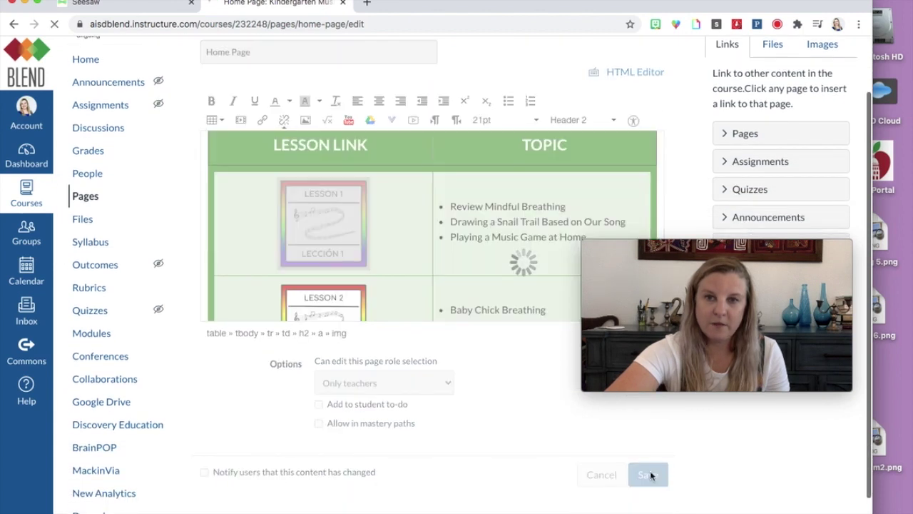
pyautogui.scroll(-10, 417, 394)
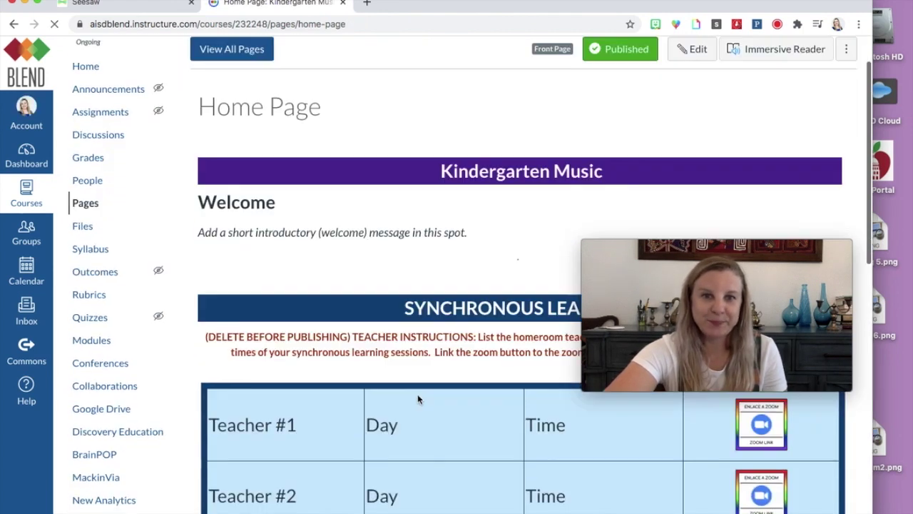
pyautogui.click(352, 350)
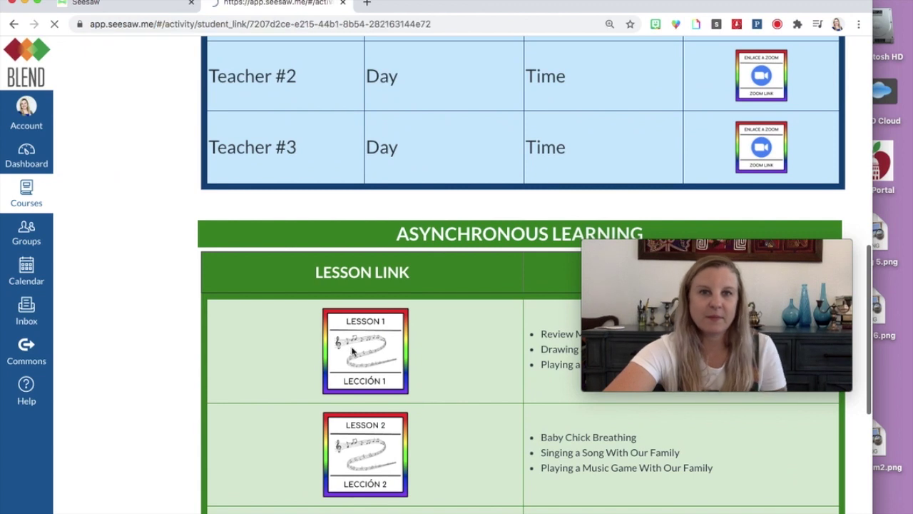